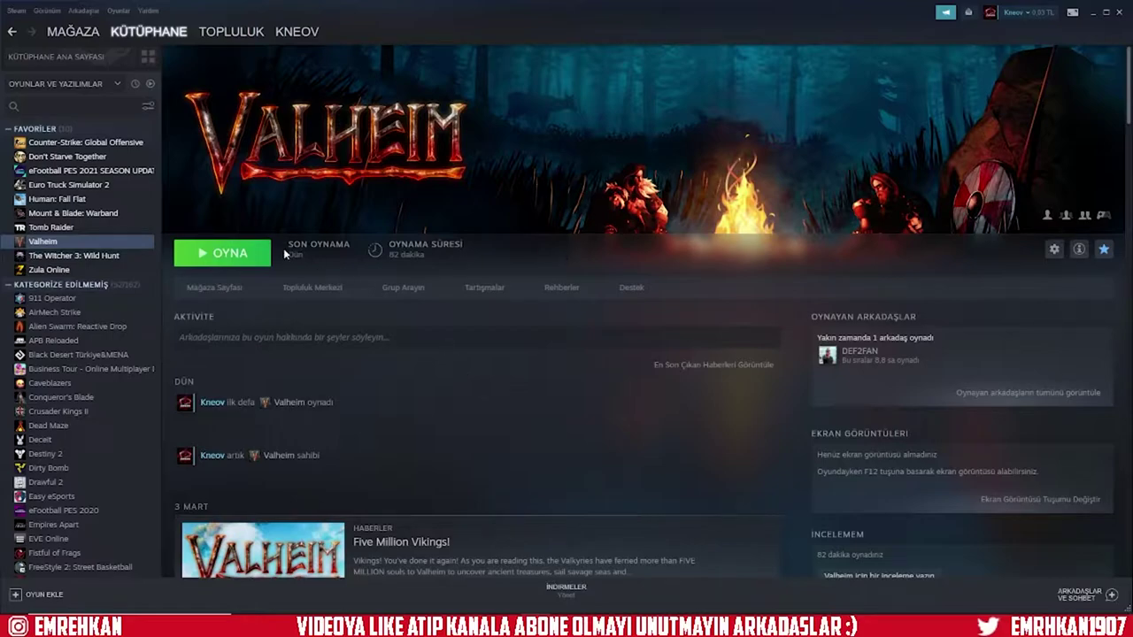
- Set Valheim's launch options to -window-mode exclusive, copying that line from the Yeni Metin Belgesi (2) text file on the desktop
{"action": "right_click", "coordinate": [95, 249]}
{"action": "left_click", "coordinate": [103, 318]}
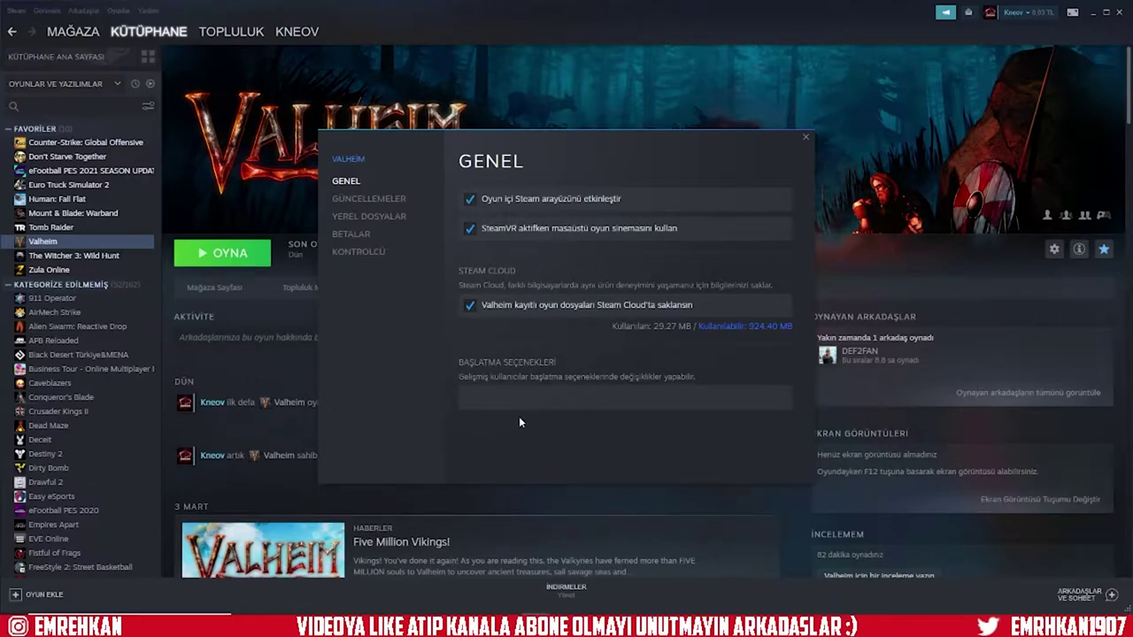
{"action": "left_click", "coordinate": [1090, 13]}
{"action": "left_click", "coordinate": [112, 214]}
{"action": "double_click", "coordinate": [111, 216]}
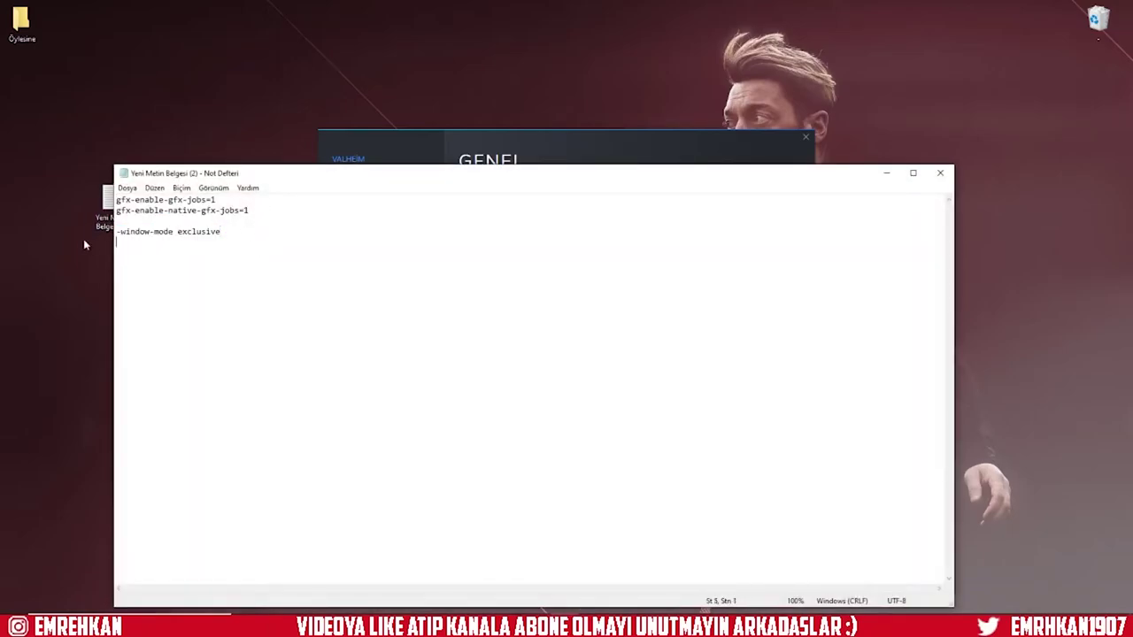
{"action": "left_click_drag", "start_coordinate": [266, 232], "coordinate": [116, 232]}
{"action": "key", "text": "ctrl+c"}
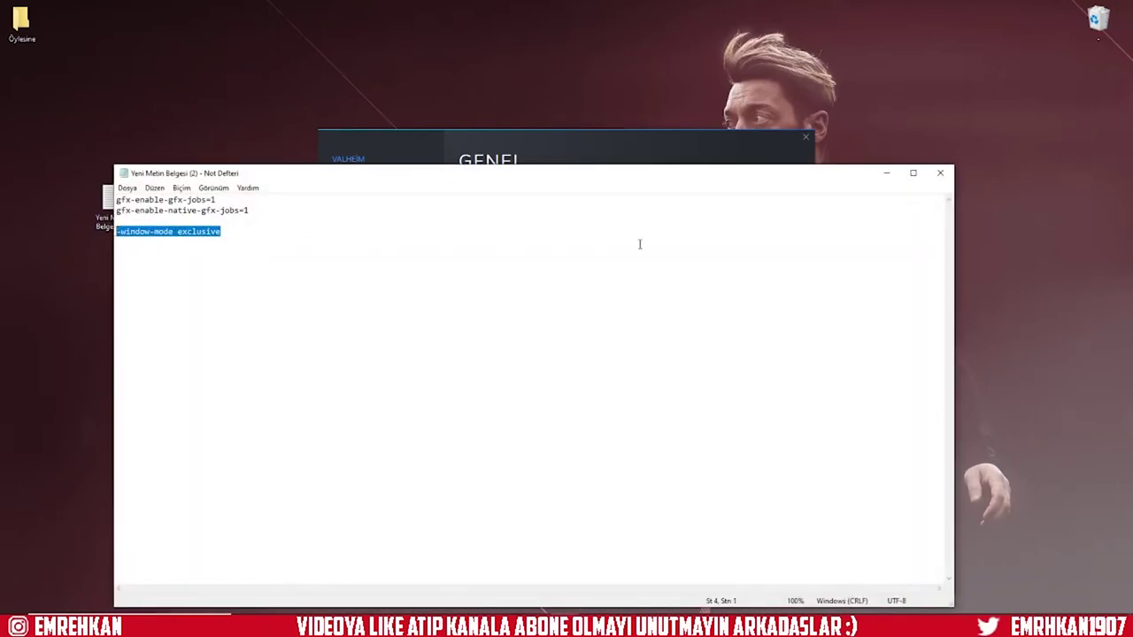
{"action": "left_click", "coordinate": [938, 173]}
{"action": "left_click", "coordinate": [568, 391]}
{"action": "key", "text": "ctrl+v"}
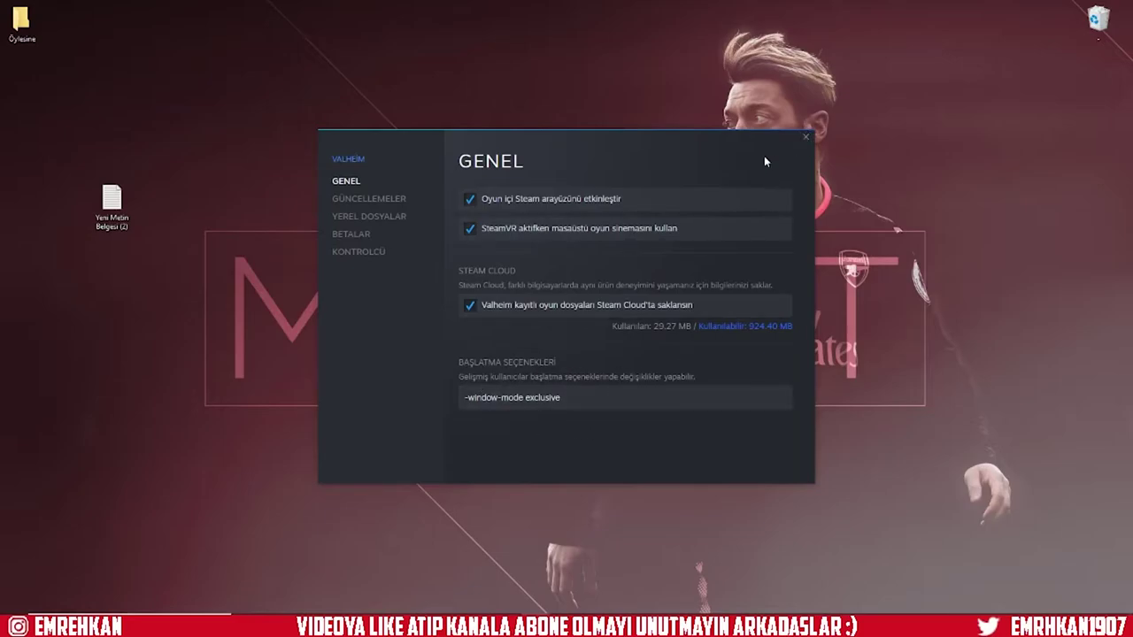
- Browse Valheim's local files from its properties and open the valheim_Data folder
{"action": "left_click", "coordinate": [394, 218]}
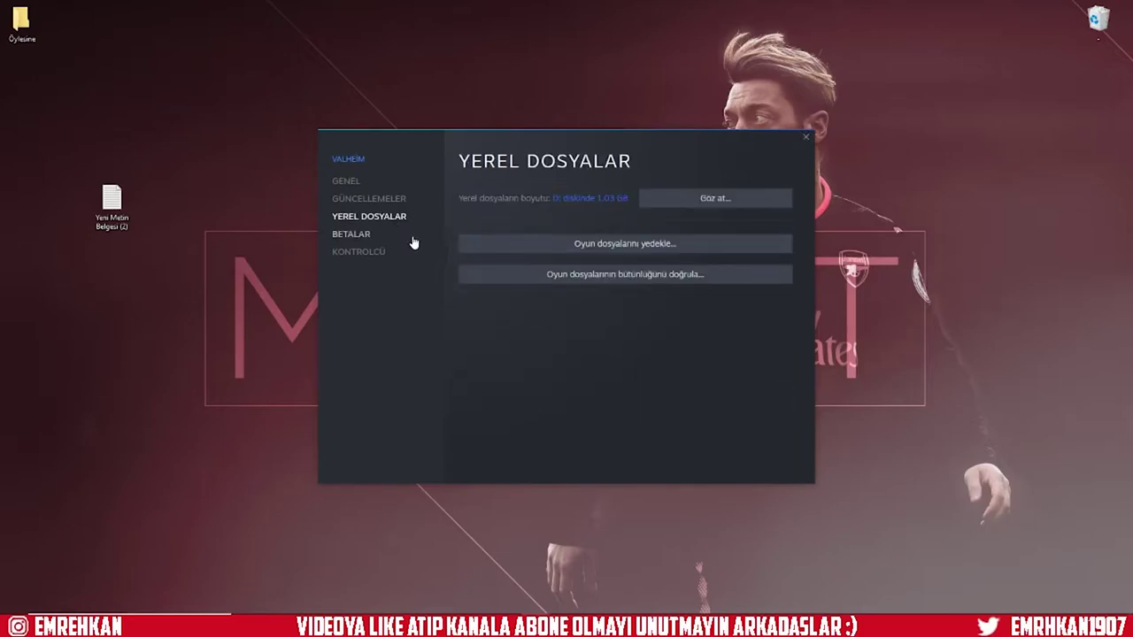
{"action": "left_click", "coordinate": [749, 202]}
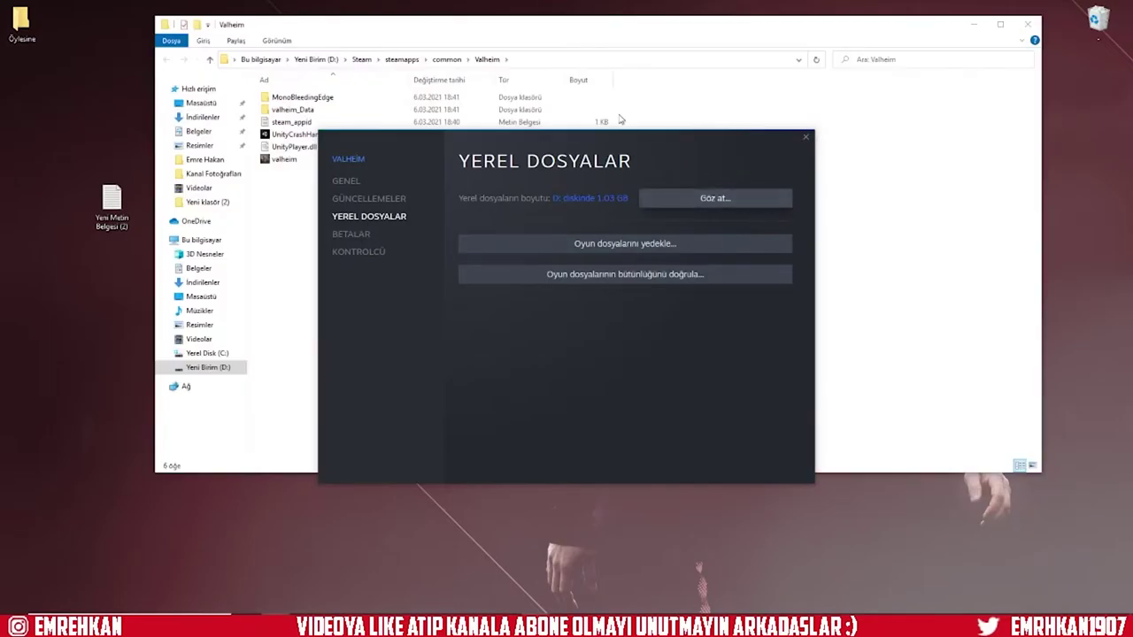
{"action": "left_click", "coordinate": [630, 125]}
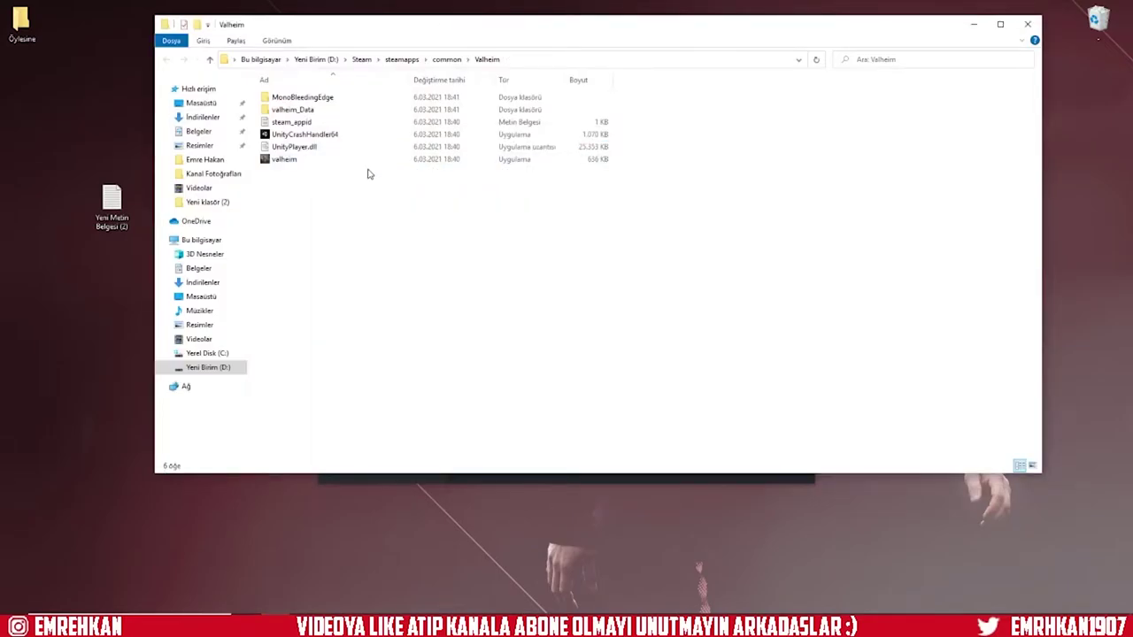
{"action": "left_click", "coordinate": [304, 113]}
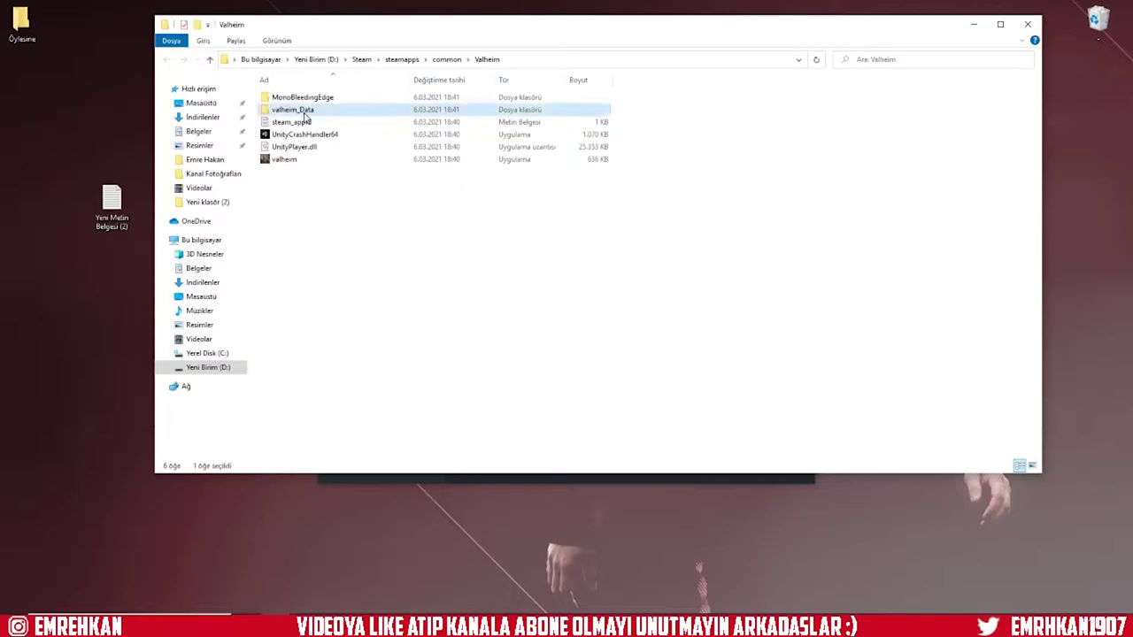
{"action": "double_click", "coordinate": [304, 112]}
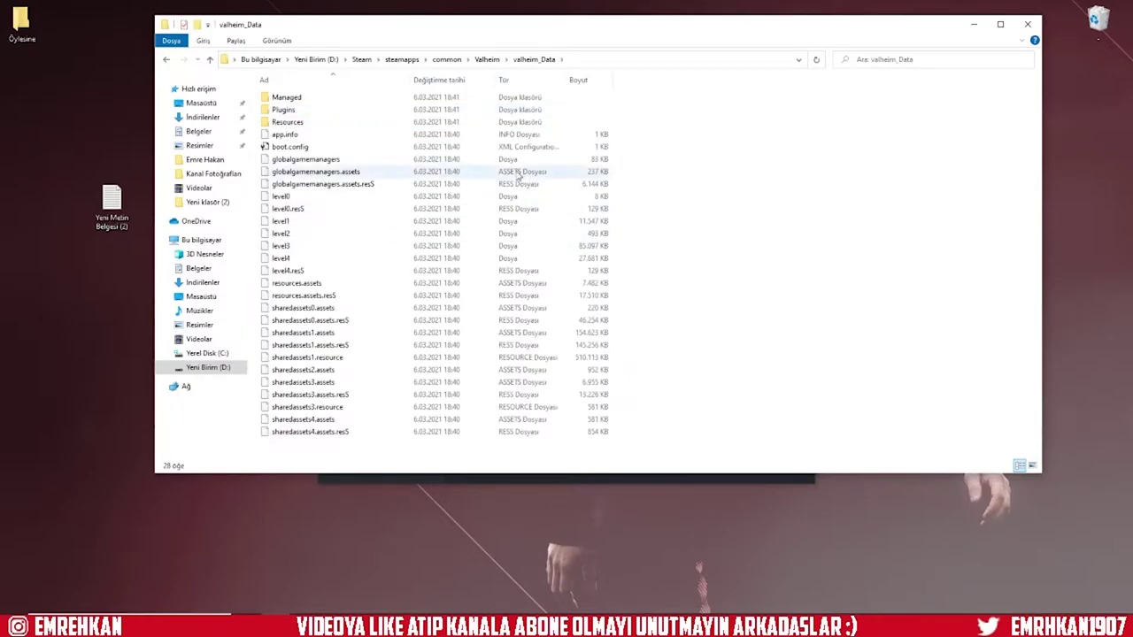
- Open boot.config from the valheim_Data folder with Not Defteri
{"action": "left_click", "coordinate": [438, 151]}
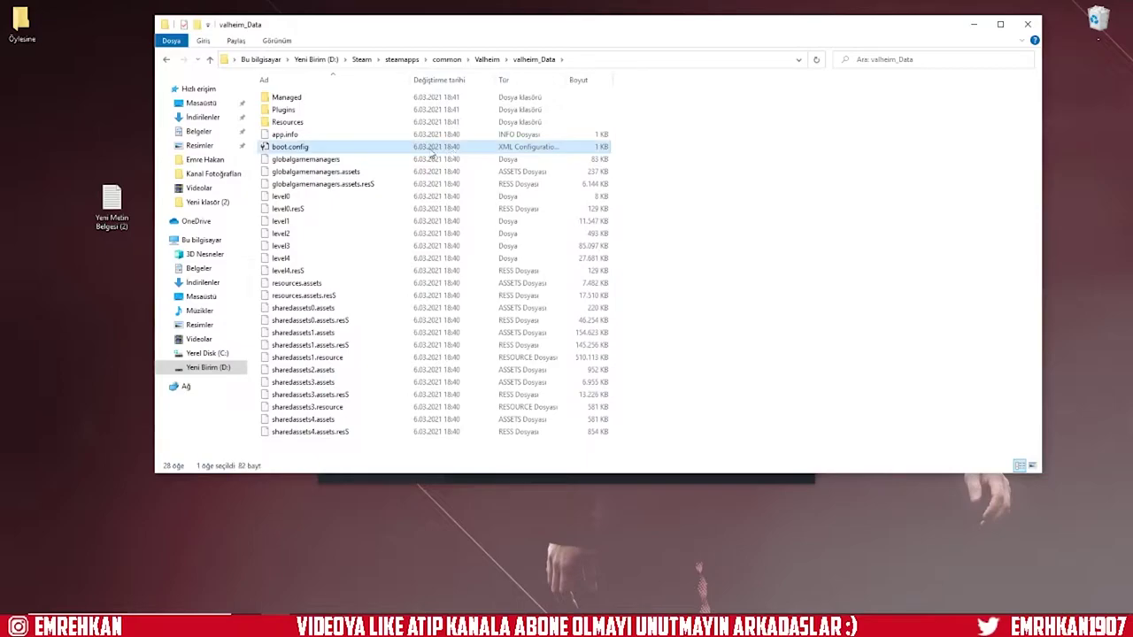
{"action": "right_click", "coordinate": [367, 151]}
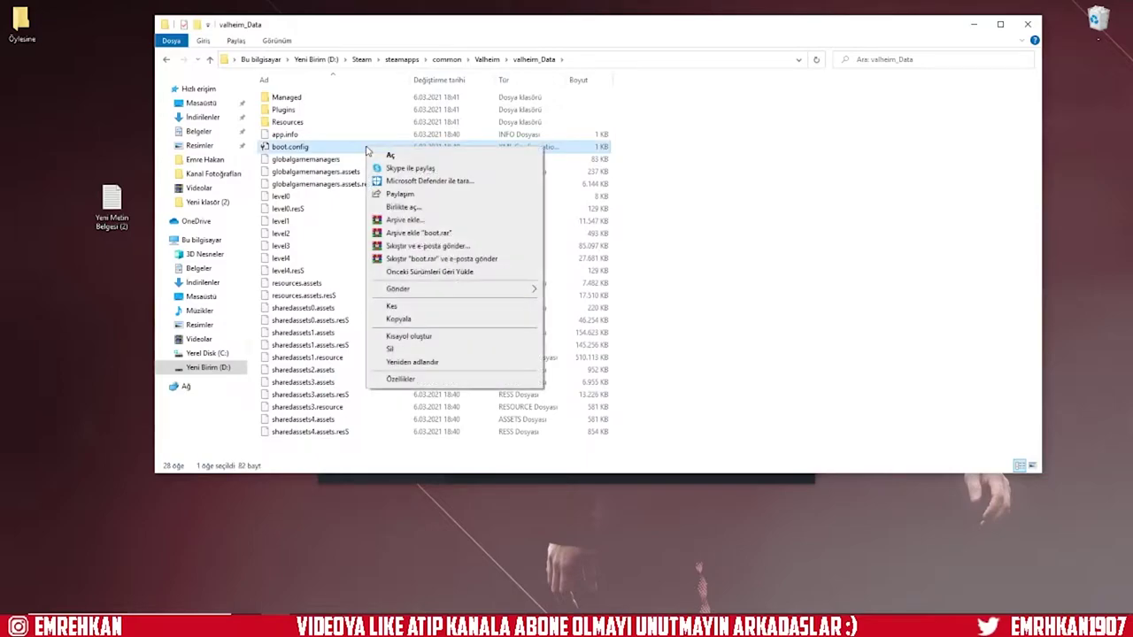
{"action": "left_click", "coordinate": [436, 209]}
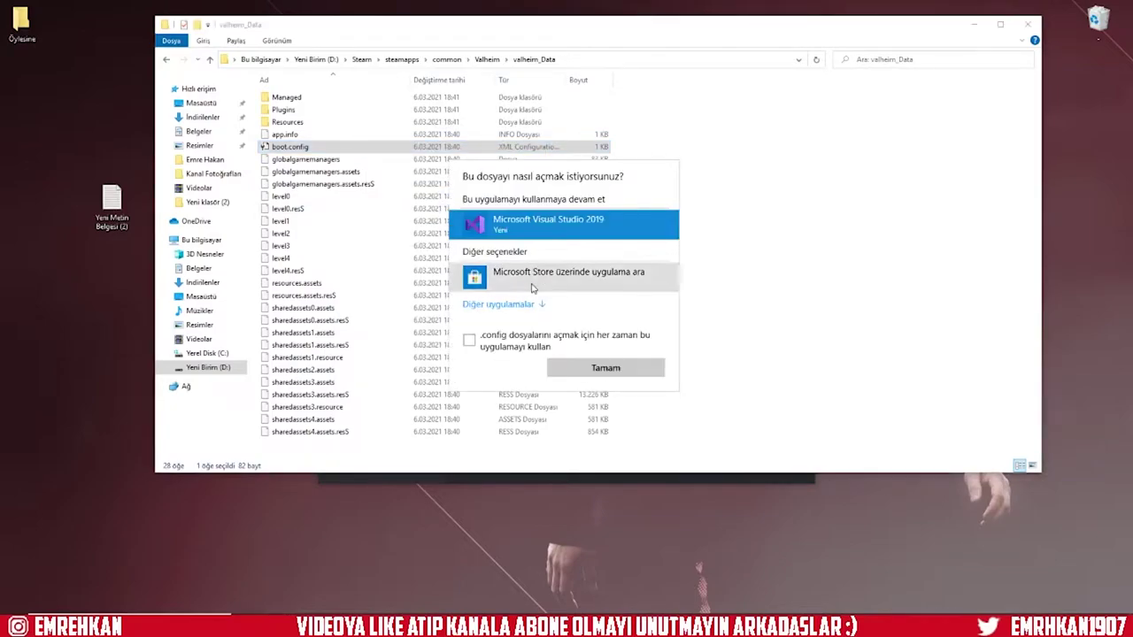
{"action": "left_click", "coordinate": [501, 305]}
{"action": "scroll", "coordinate": [531, 292], "scroll_direction": "down", "scroll_amount": 3}
{"action": "left_click", "coordinate": [526, 274]}
{"action": "left_click", "coordinate": [593, 443]}
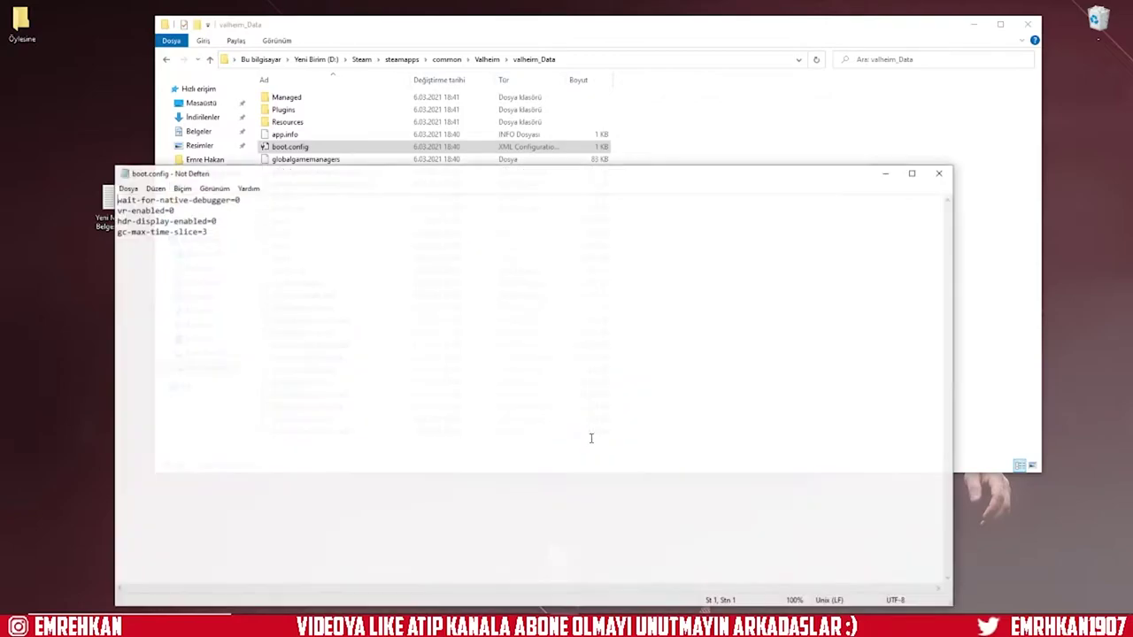
- Insert gfx-enable-gfx-jobs=1 and gfx-enable-native-gfx-jobs=1 at the start of boot.config, copying both lines from the Yeni Metin Belgesi (2) text file
{"action": "left_click_drag", "start_coordinate": [239, 176], "coordinate": [387, 166]}
{"action": "left_click", "coordinate": [265, 200]}
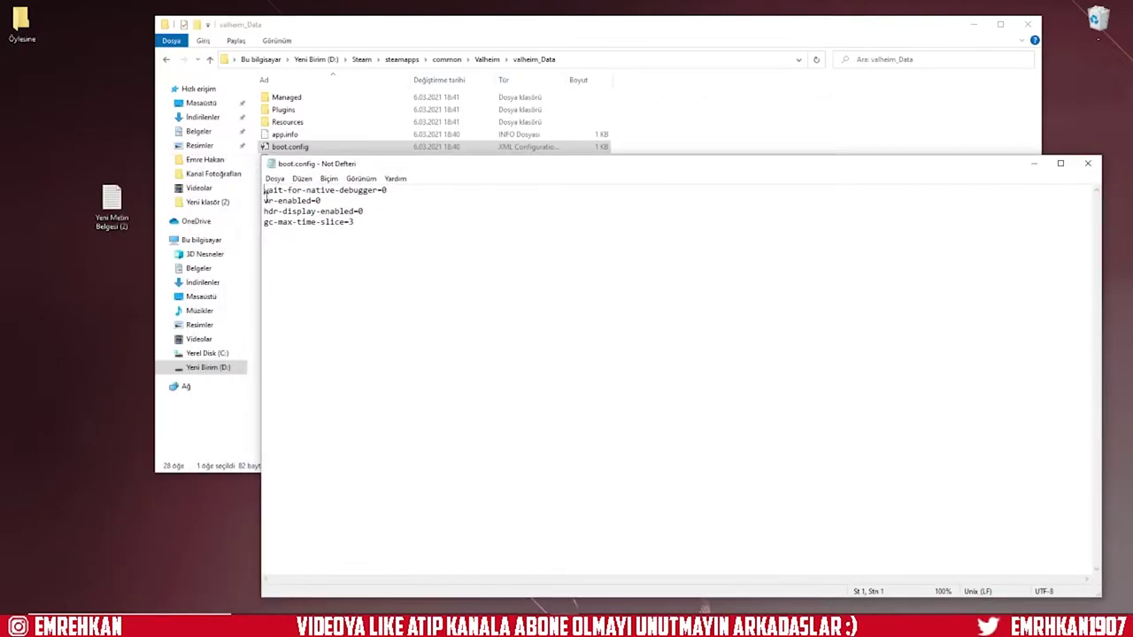
{"action": "left_click", "coordinate": [265, 190]}
{"action": "key", "text": "Return"}
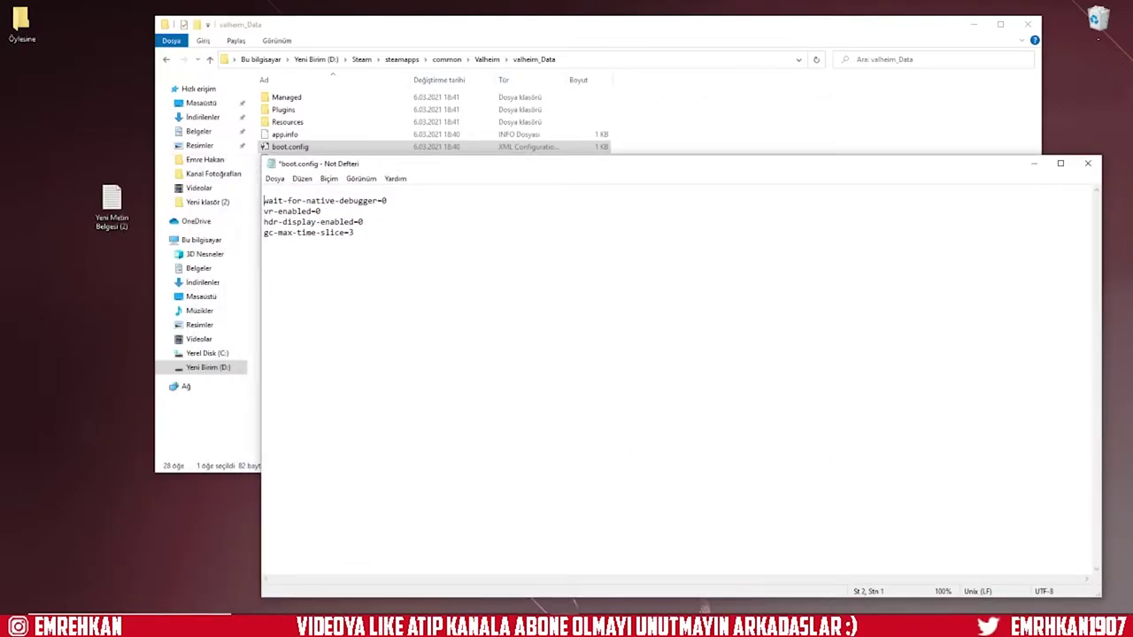
{"action": "double_click", "coordinate": [111, 202]}
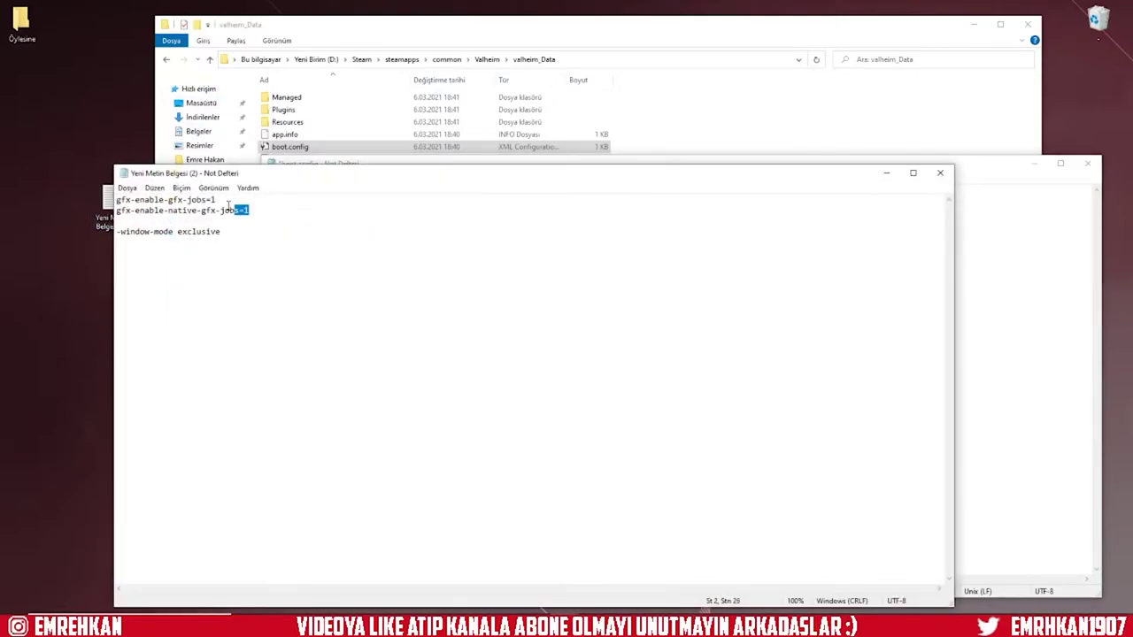
{"action": "left_click_drag", "start_coordinate": [249, 211], "coordinate": [113, 195]}
{"action": "key", "text": "ctrl+c"}
{"action": "left_click", "coordinate": [940, 172]}
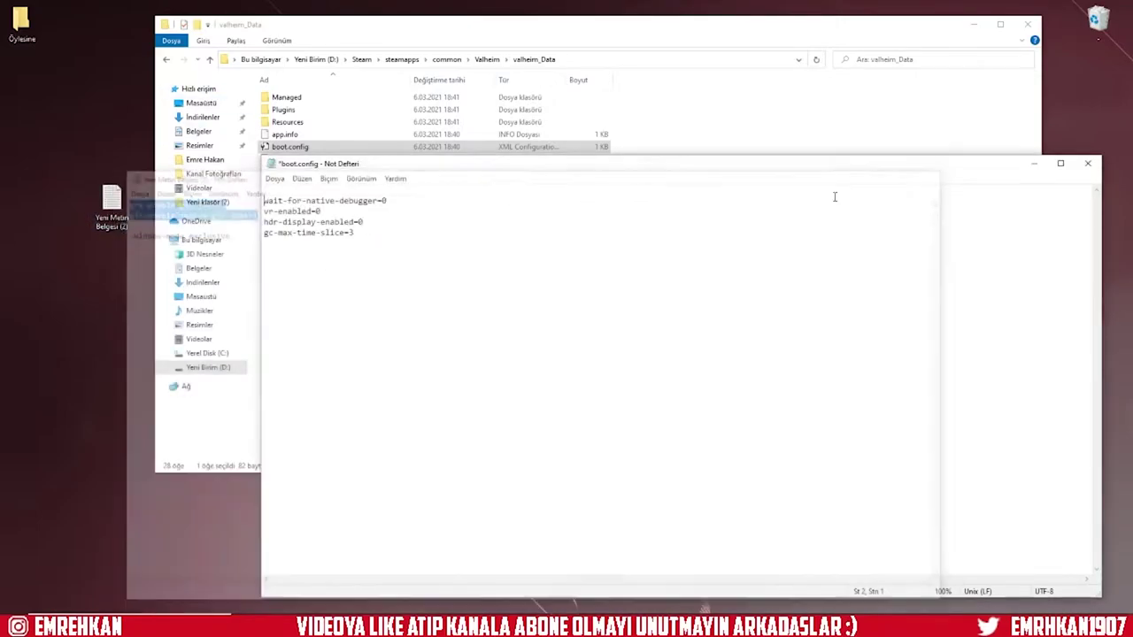
{"action": "left_click", "coordinate": [337, 200]}
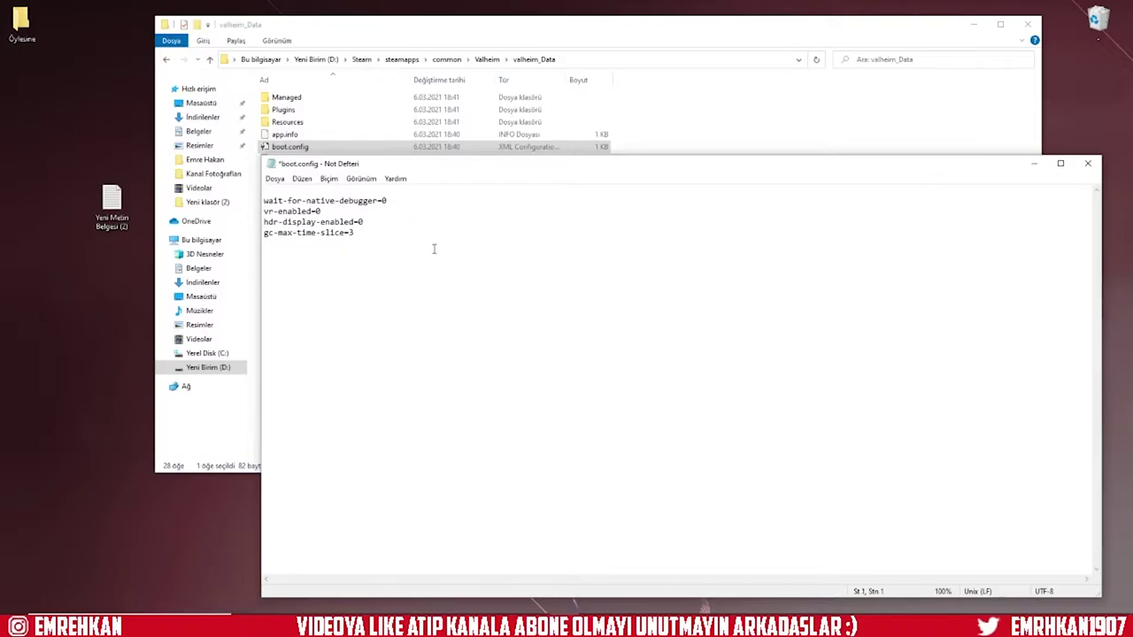
{"action": "key", "text": "Up"}
{"action": "key", "text": "ctrl+v"}
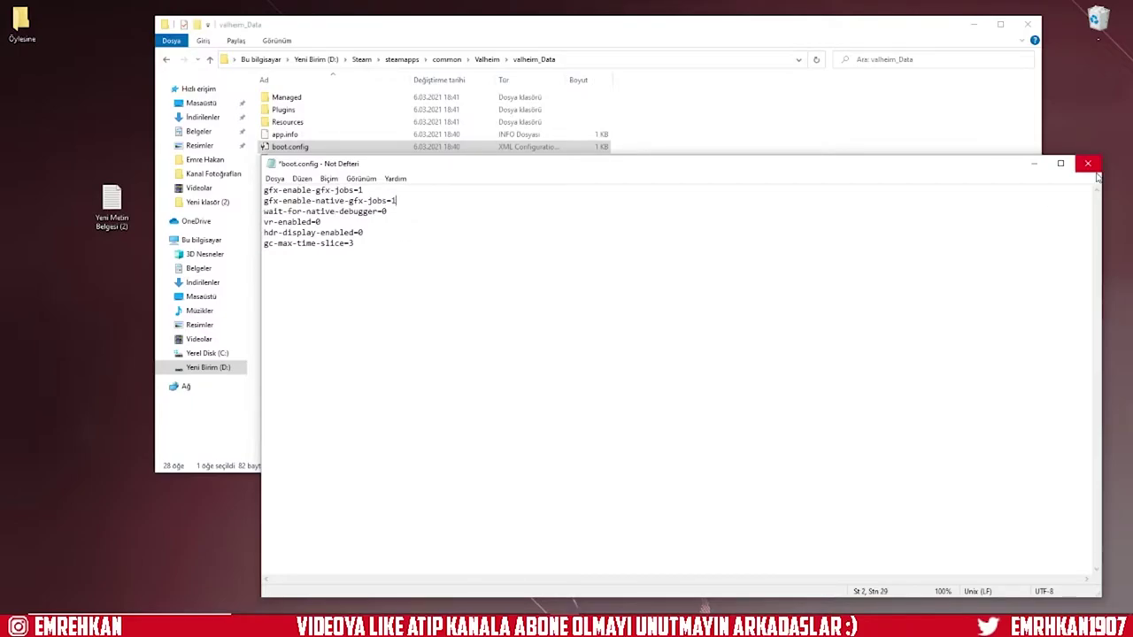
- Save and close boot.config and refresh the valheim_Data folder
{"action": "left_click", "coordinate": [278, 180]}
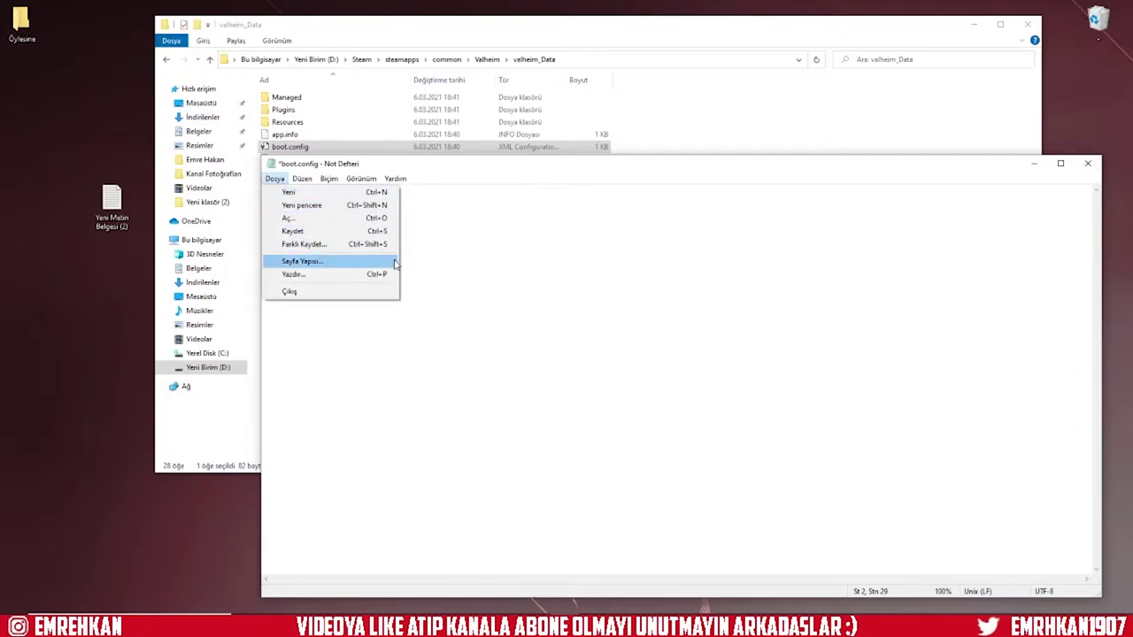
{"action": "left_click", "coordinate": [545, 260]}
{"action": "key", "text": "ctrl+s"}
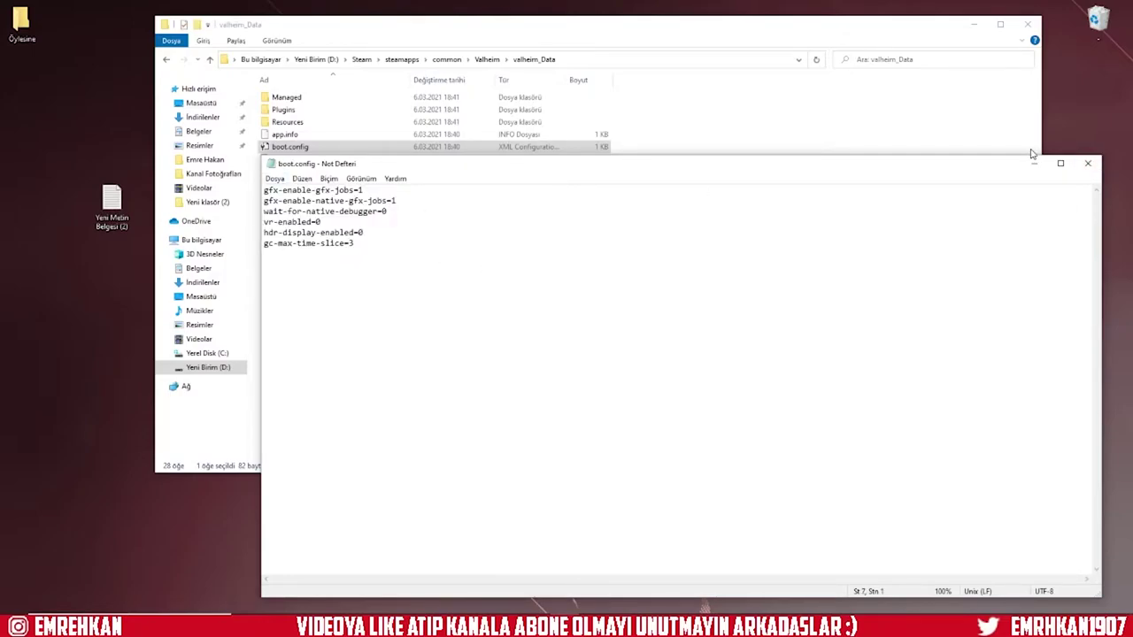
{"action": "left_click", "coordinate": [1088, 163]}
{"action": "left_click", "coordinate": [784, 248]}
{"action": "right_click", "coordinate": [713, 237]}
{"action": "left_click", "coordinate": [749, 283]}
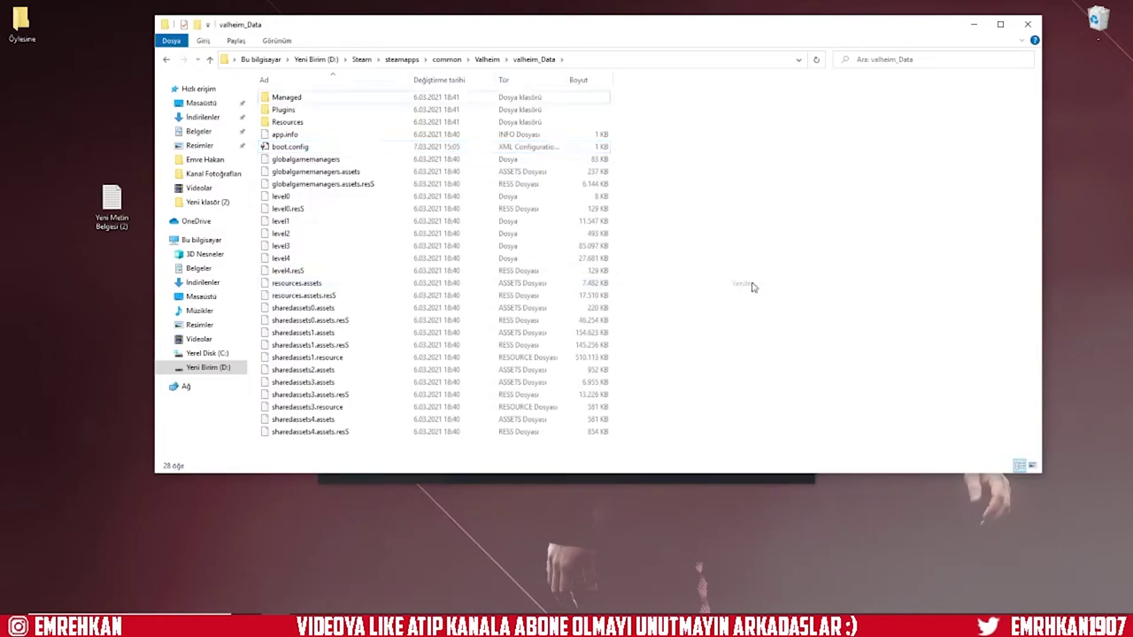
- Review the compatibility properties of the valheim application in the parent folder, unticking and re-ticking the option that disables fullscreen optimizations
{"action": "left_click", "coordinate": [210, 59]}
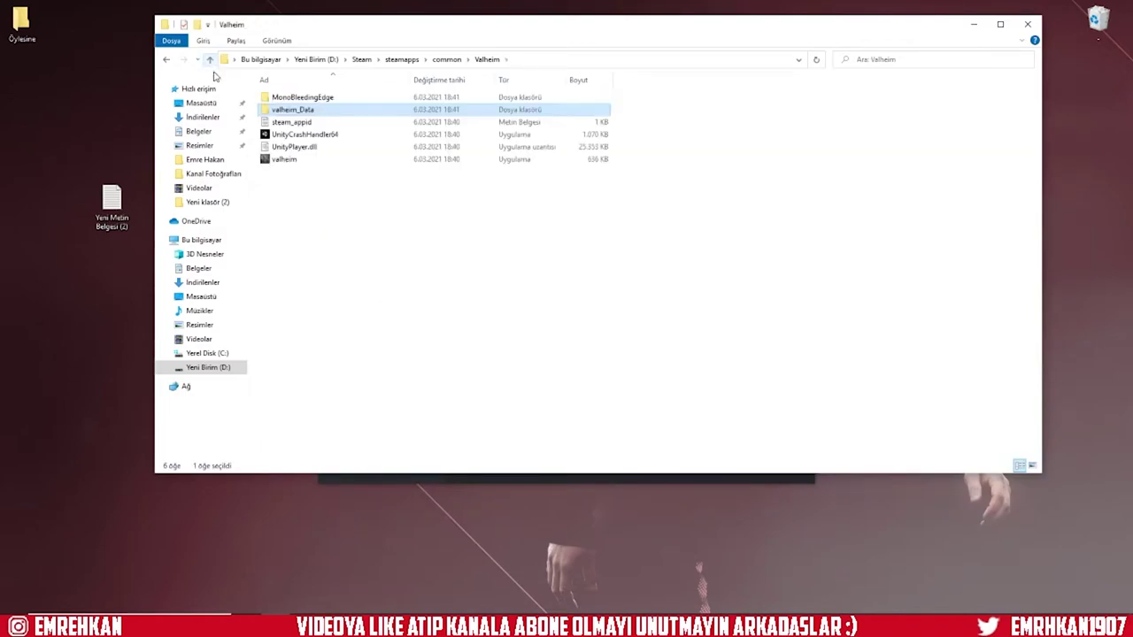
{"action": "left_click", "coordinate": [318, 165]}
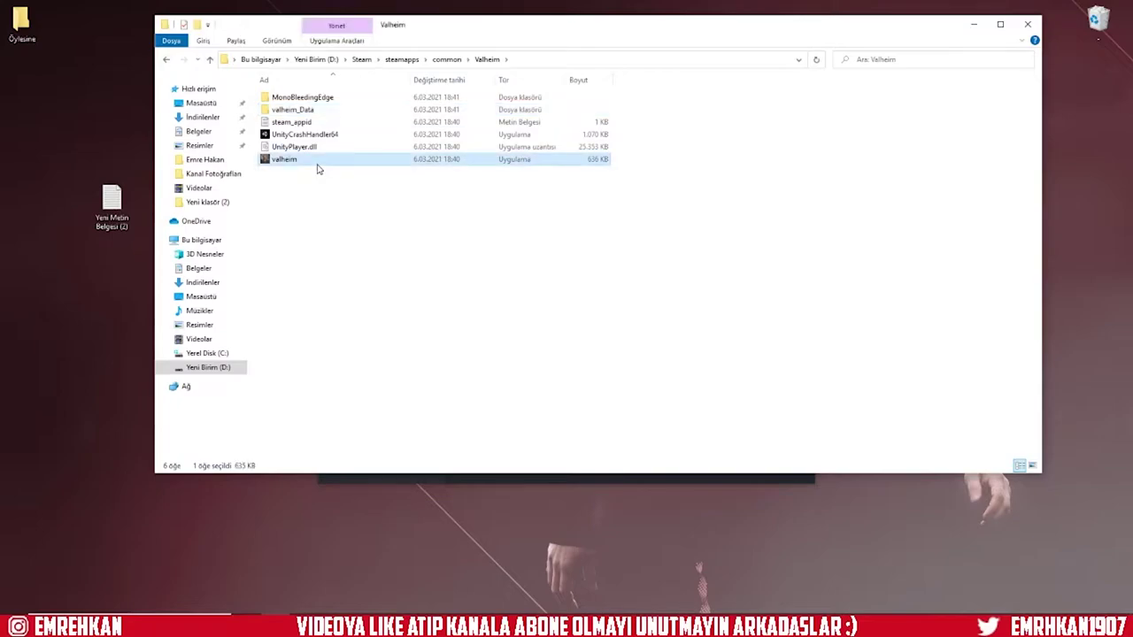
{"action": "right_click", "coordinate": [318, 169]}
{"action": "left_click", "coordinate": [360, 433]}
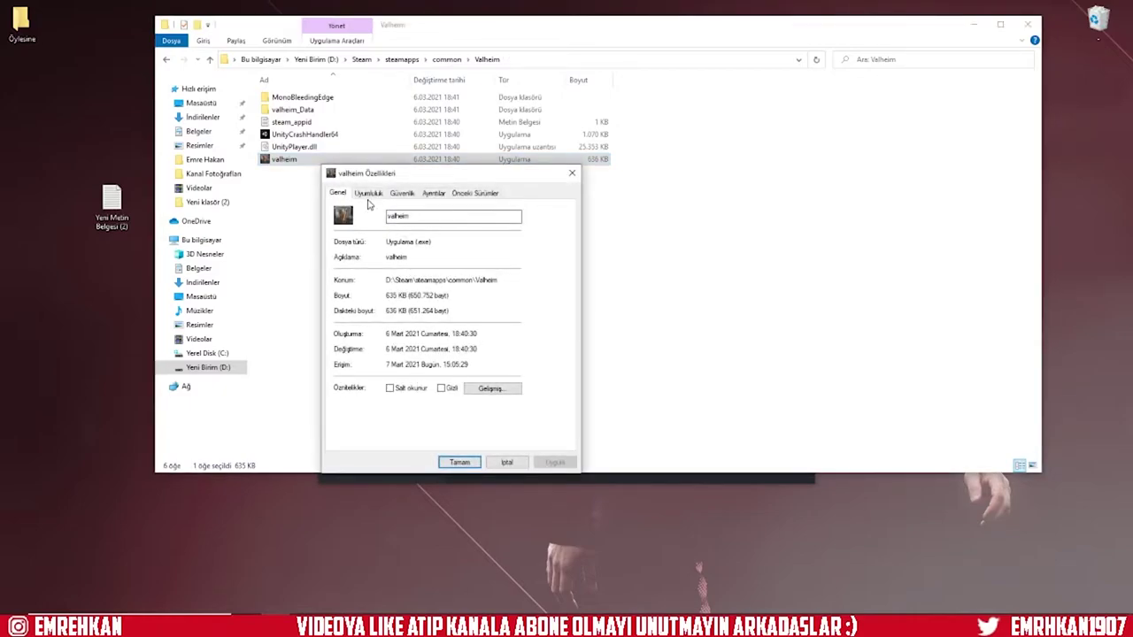
{"action": "left_click", "coordinate": [368, 192]}
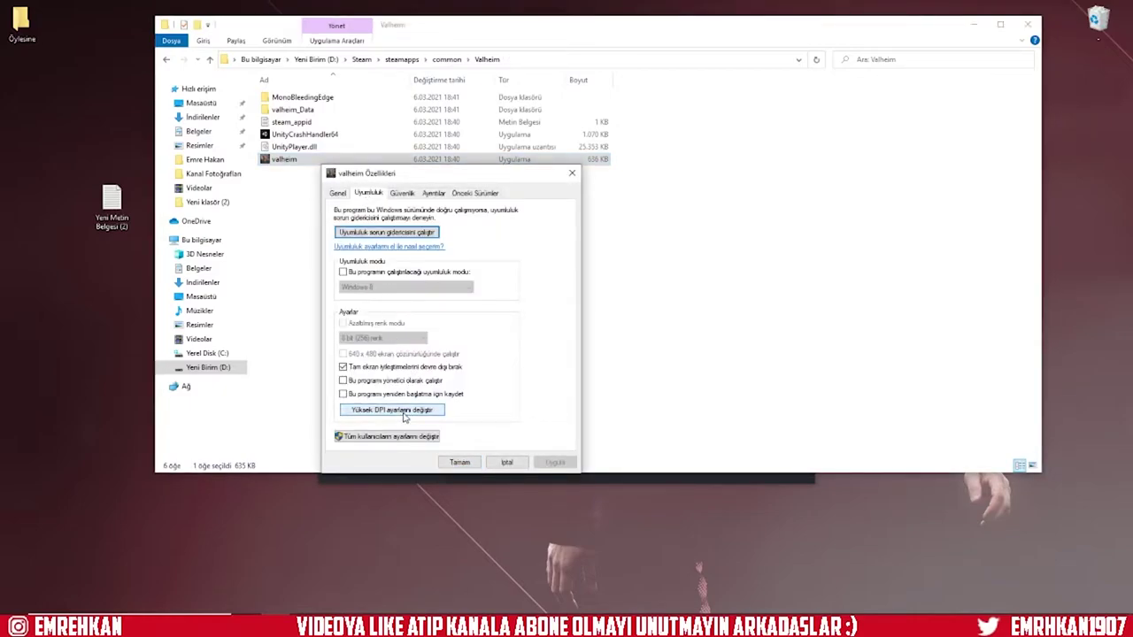
{"action": "left_click", "coordinate": [343, 366]}
{"action": "left_click", "coordinate": [344, 366]}
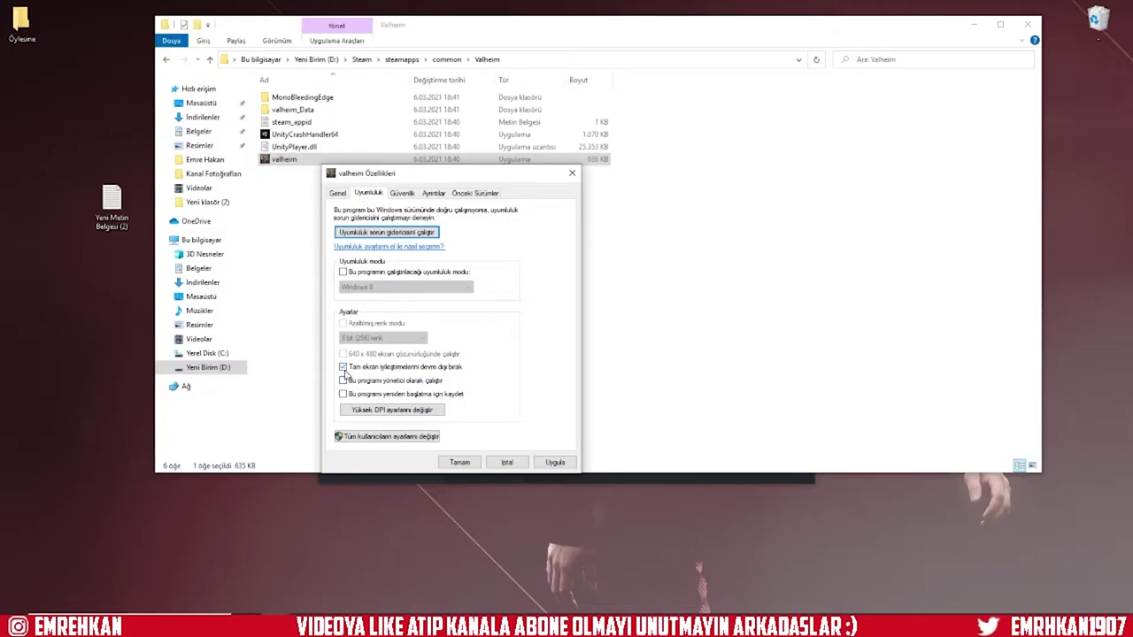
- Check the valheim application's high DPI scaling override, and close the properties and folder windows without applying changes
{"action": "left_click", "coordinate": [366, 411]}
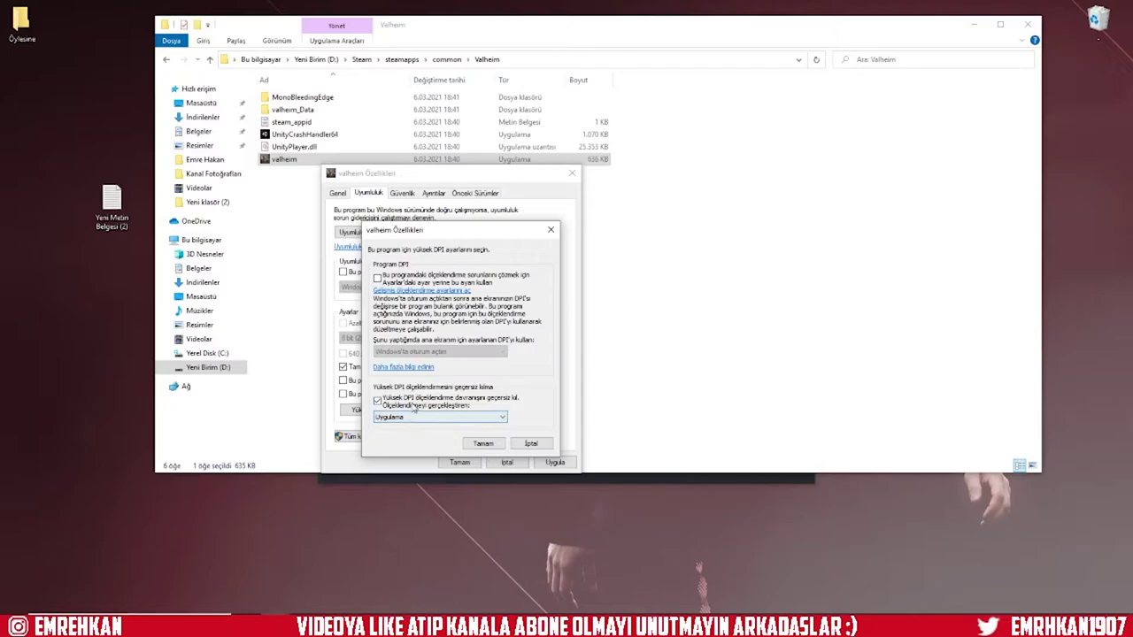
{"action": "left_click", "coordinate": [531, 444]}
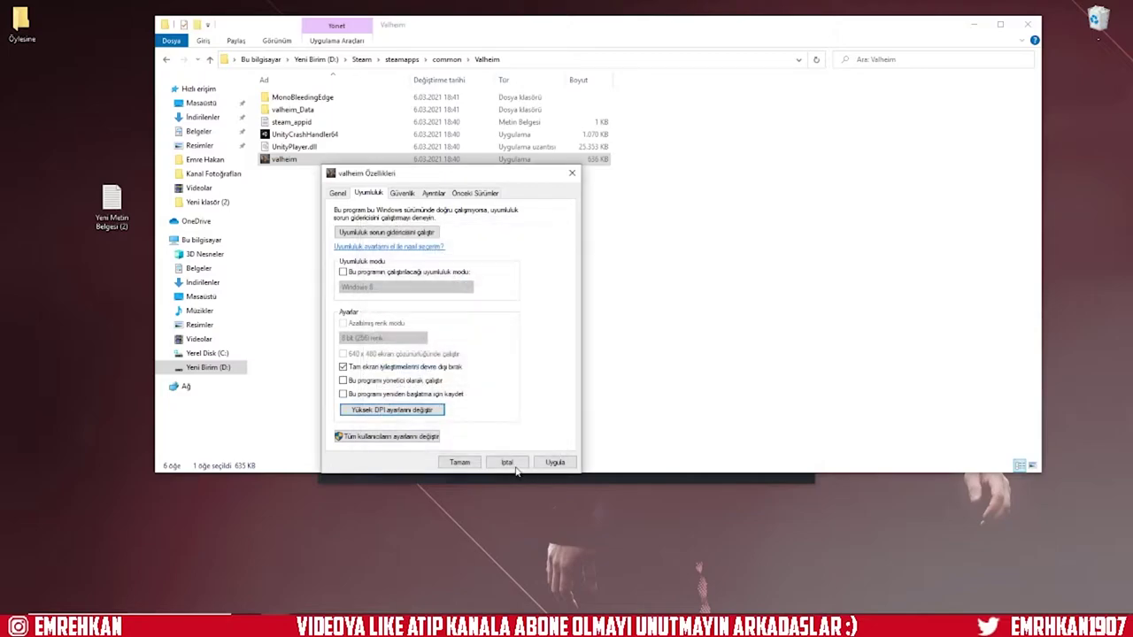
{"action": "left_click", "coordinate": [572, 173]}
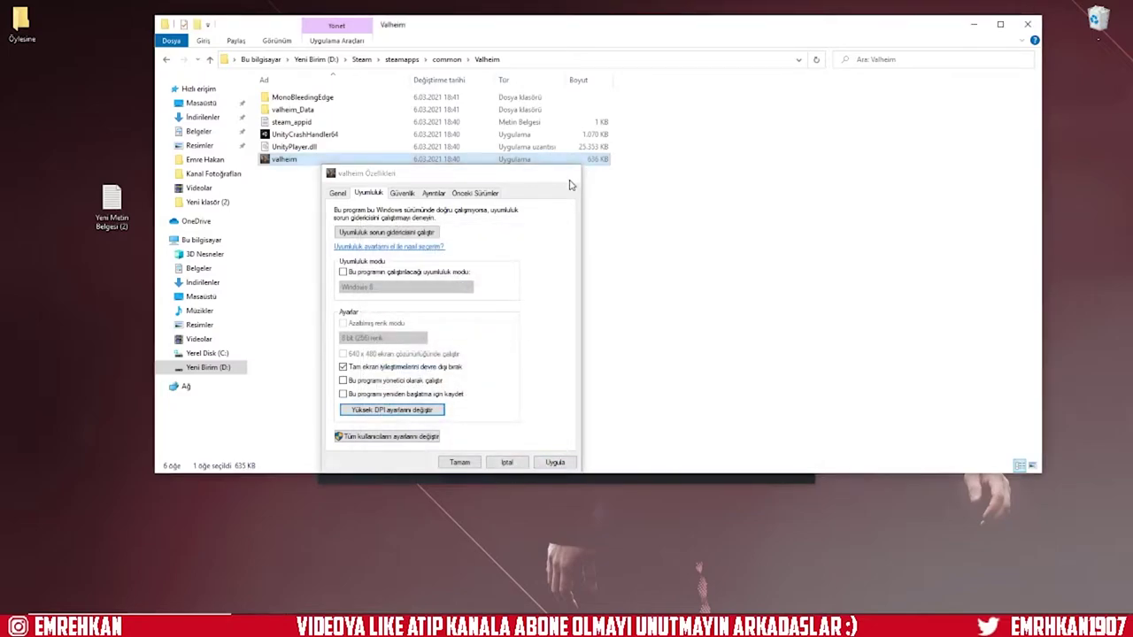
{"action": "left_click", "coordinate": [1027, 24]}
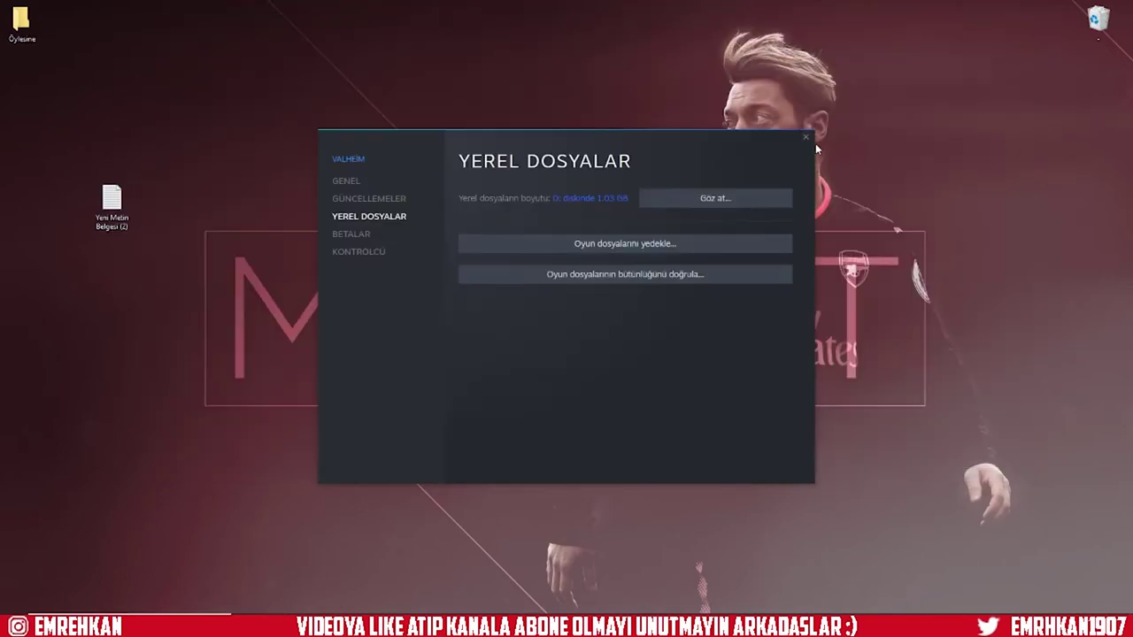
{"action": "left_click", "coordinate": [806, 138]}
- Search Windows for "grafik" and open the Grafik ayarları page in a maximized window
{"action": "key", "text": "super+s"}
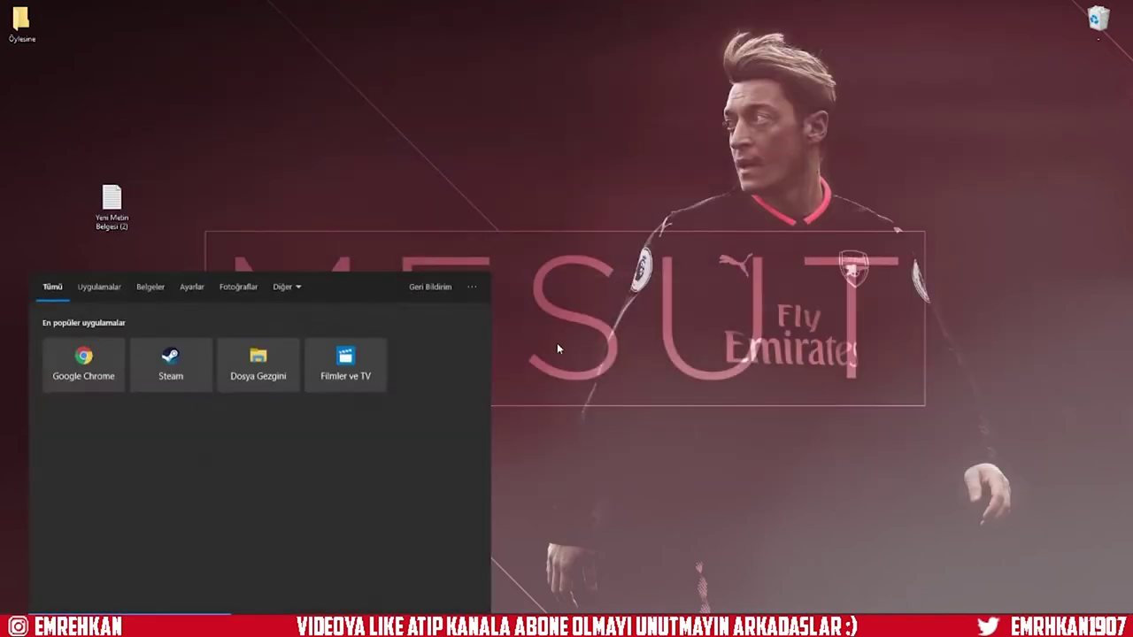
{"action": "type", "text": "grafik"}
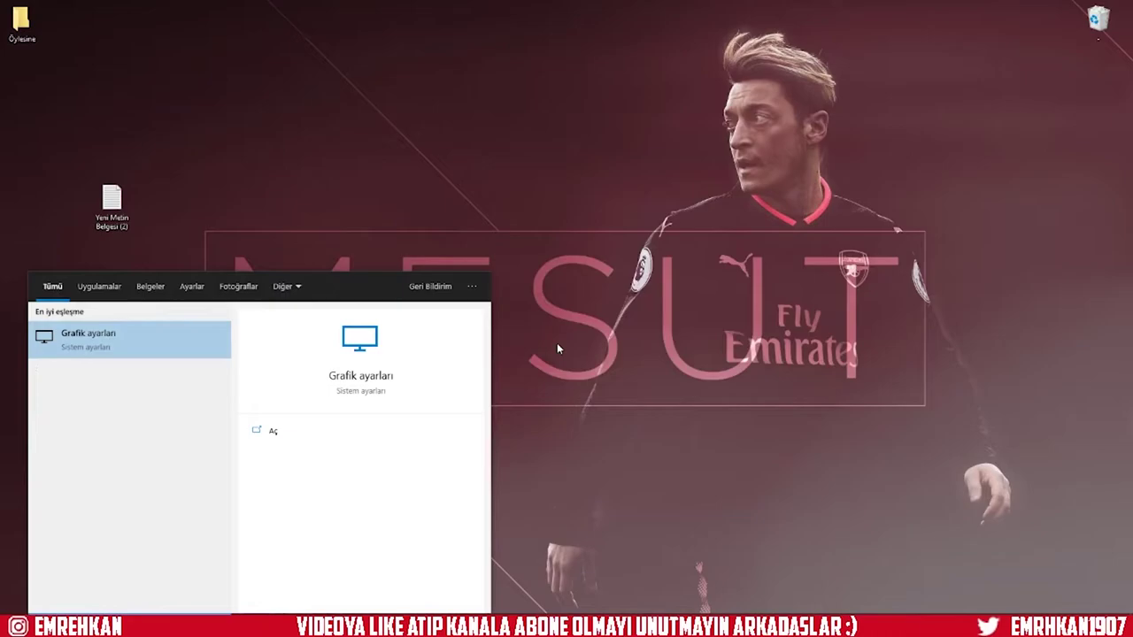
{"action": "key", "text": "Return"}
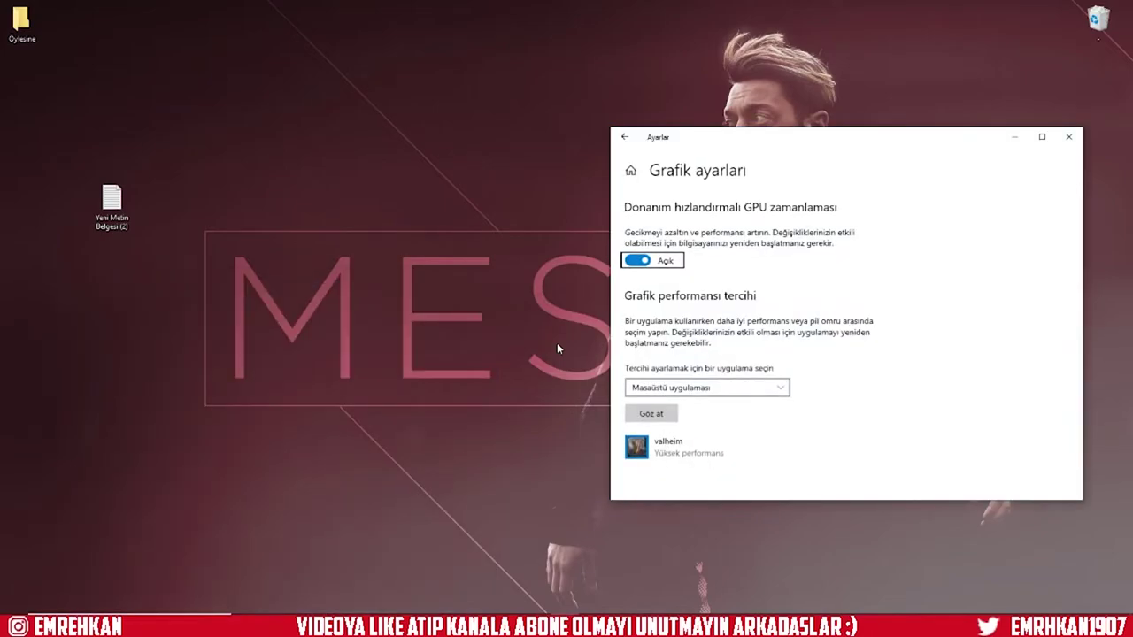
{"action": "double_click", "coordinate": [772, 139]}
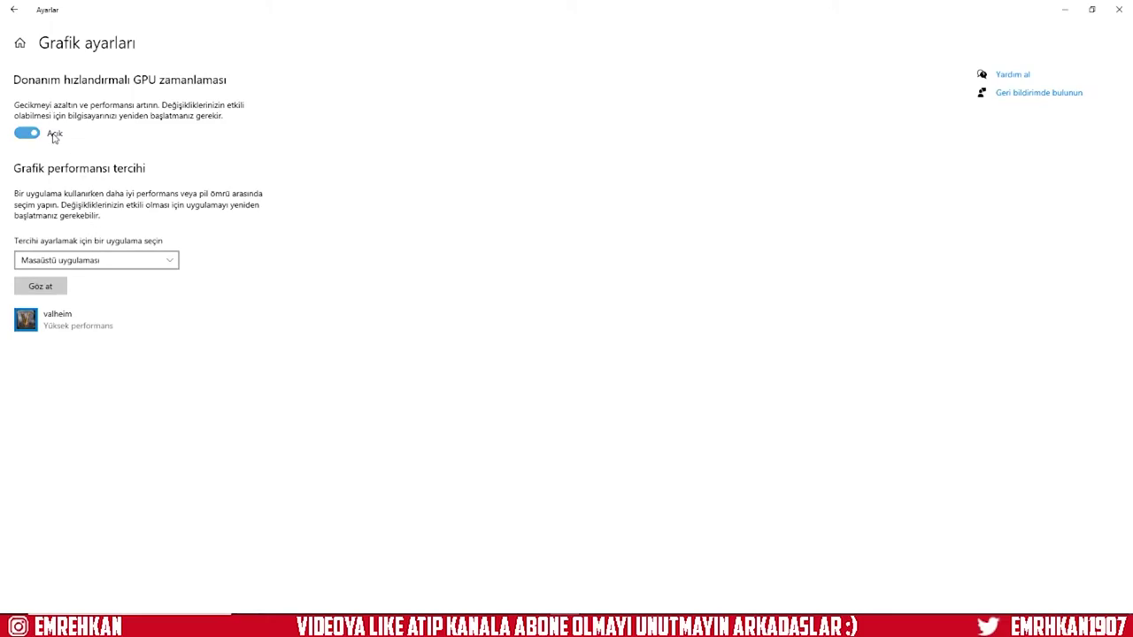
- Check the executable picker for valheim without adding a file, and save valheim's graphics preference as Yüksek performans
{"action": "left_click", "coordinate": [65, 285]}
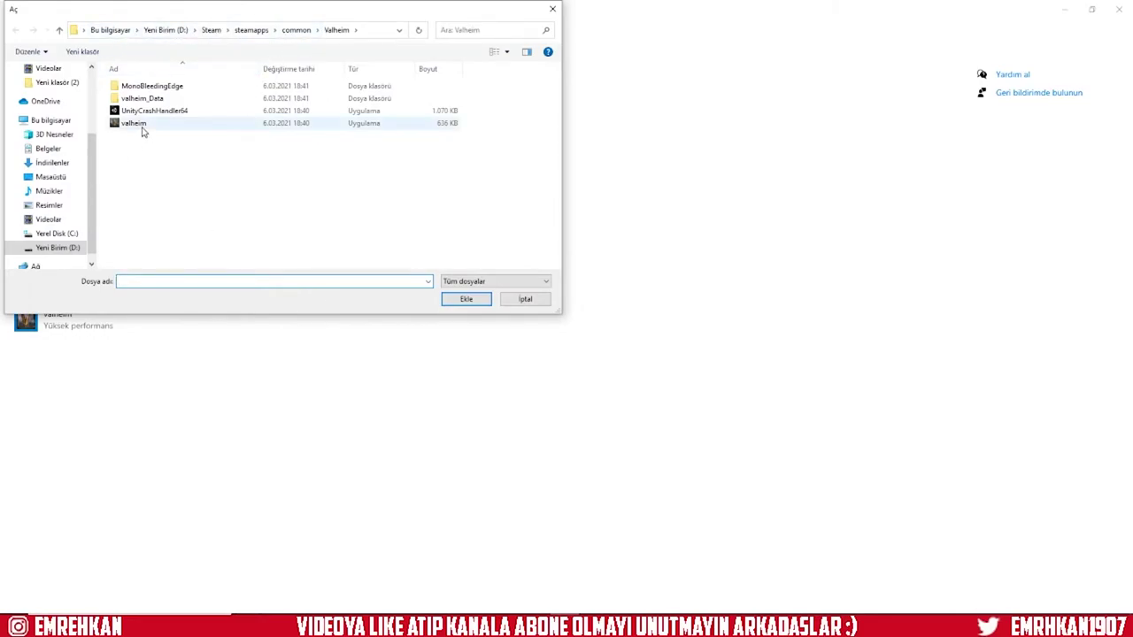
{"action": "left_click", "coordinate": [525, 301]}
{"action": "left_click", "coordinate": [116, 329]}
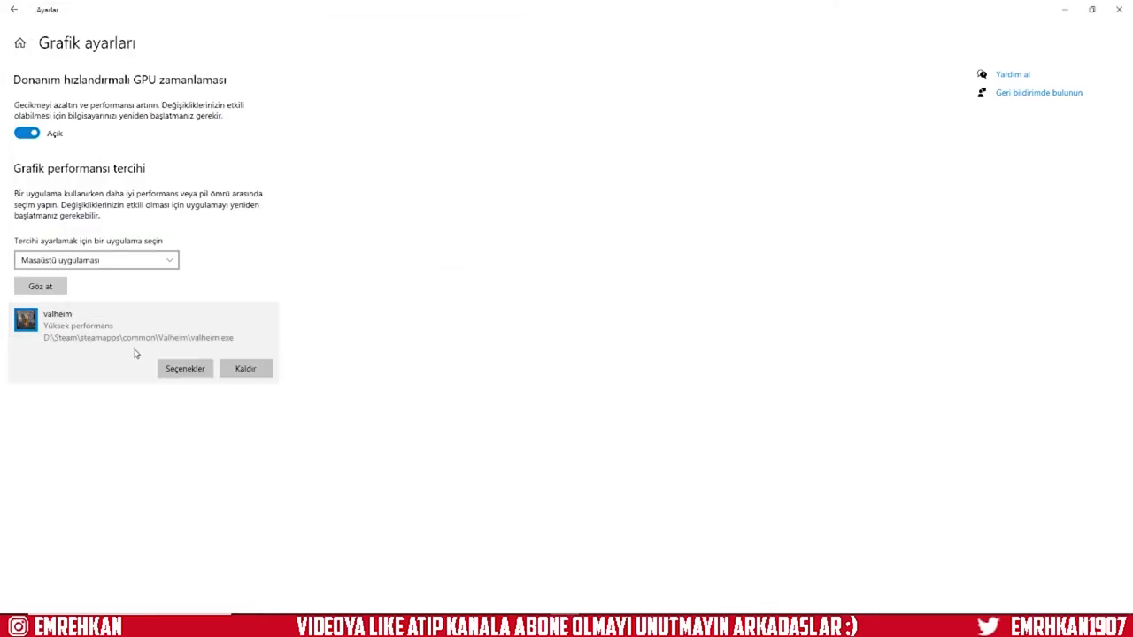
{"action": "left_click", "coordinate": [183, 367]}
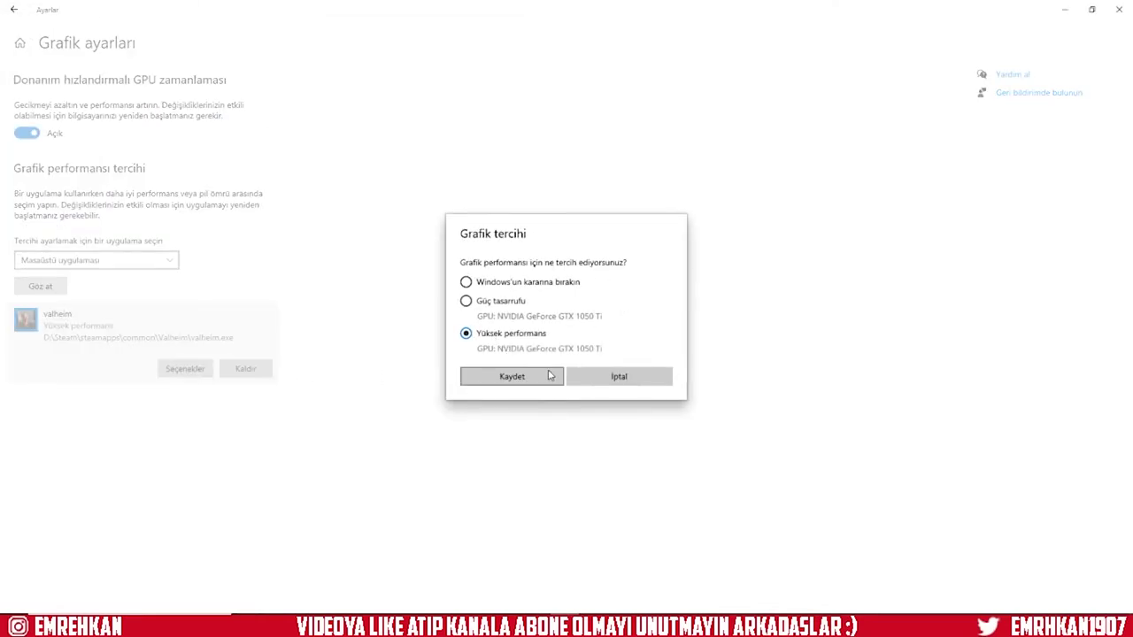
{"action": "left_click", "coordinate": [546, 379]}
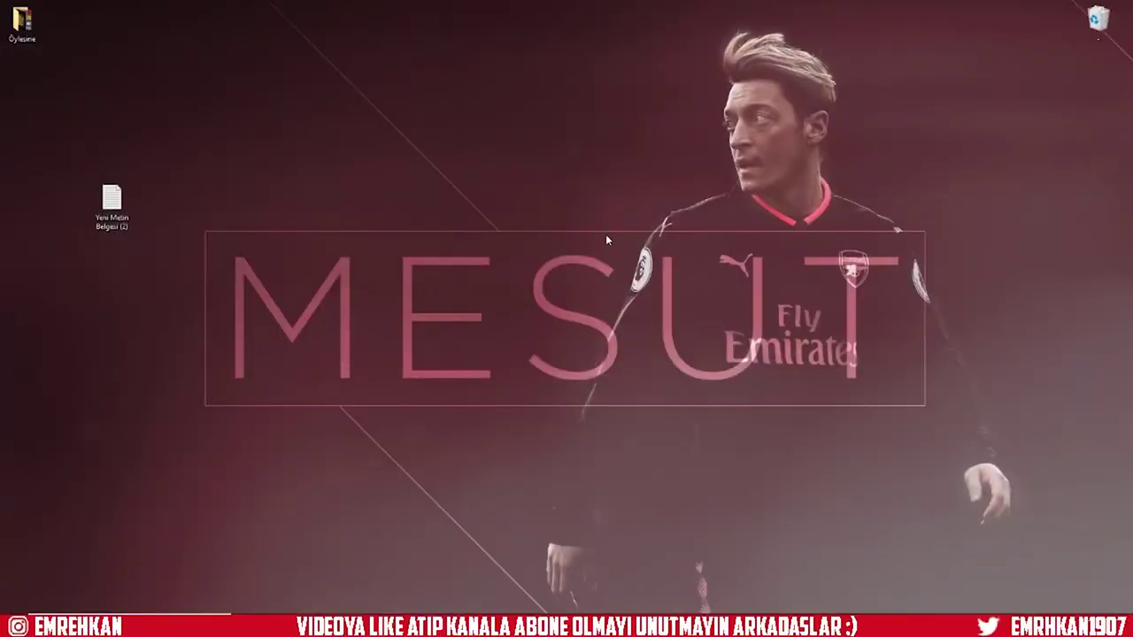
- Open NVIDIA Denetim Masası from the desktop and maximize its window
{"action": "right_click", "coordinate": [502, 220]}
{"action": "left_click", "coordinate": [521, 325]}
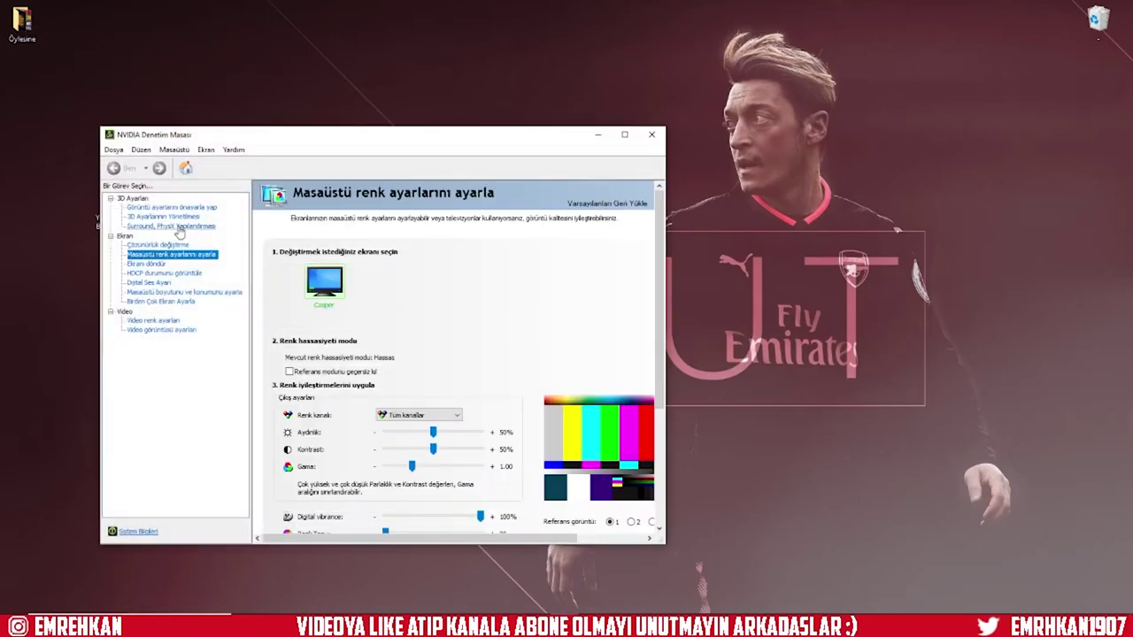
{"action": "double_click", "coordinate": [383, 135]}
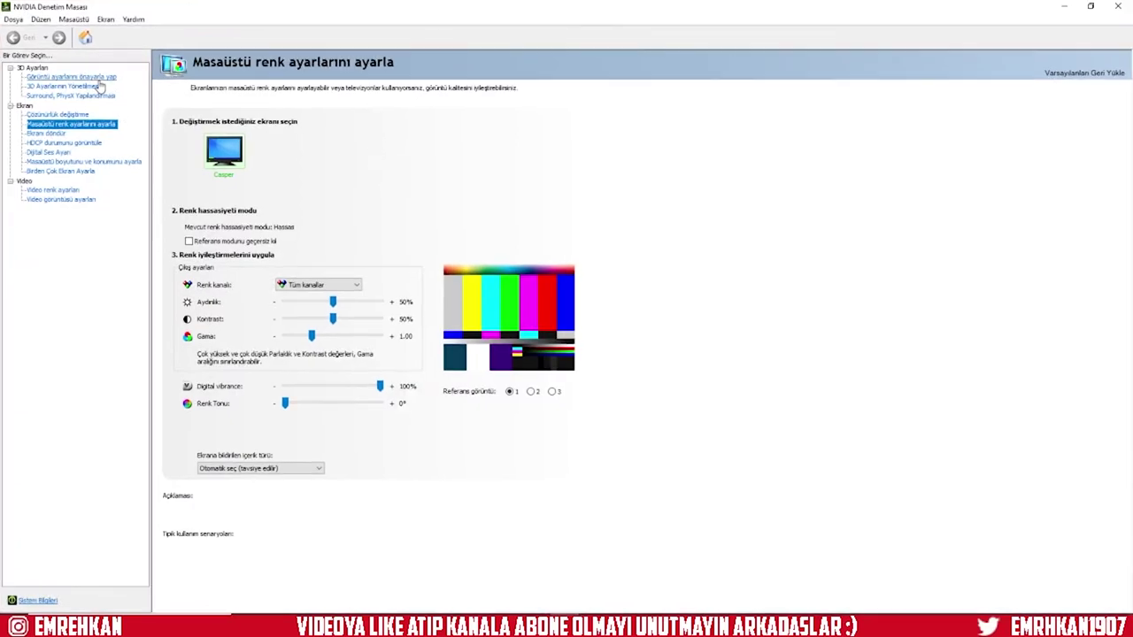
- Set the image settings preview to "Gelişmiş 3D görüntü ayarlarını kullan" and follow its link to the 3D settings management page
{"action": "left_click", "coordinate": [94, 79]}
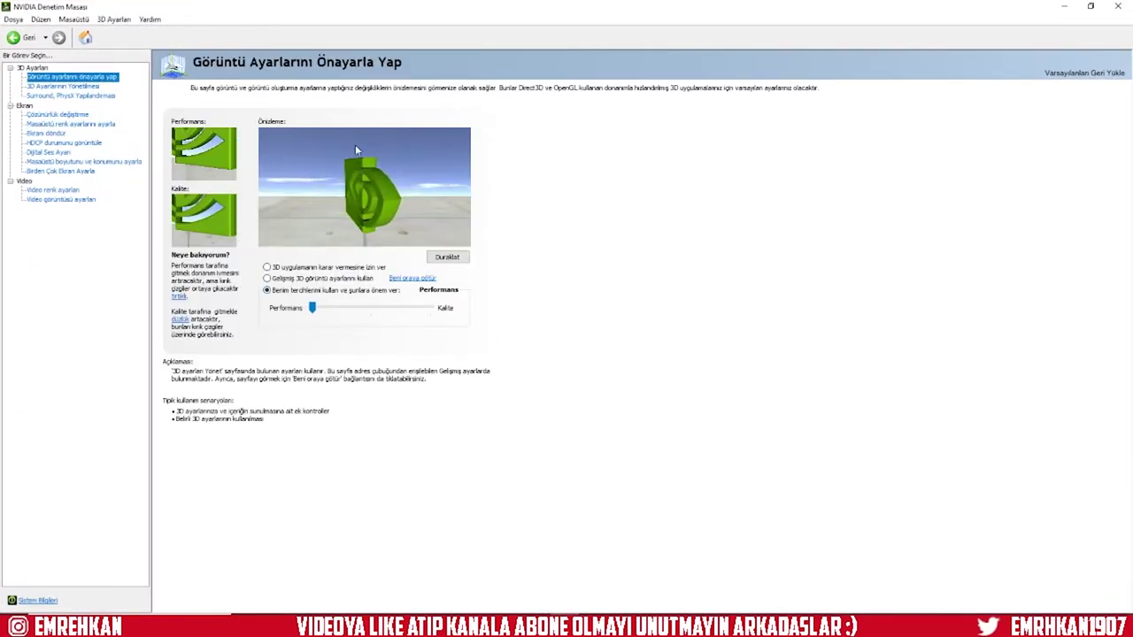
{"action": "left_click", "coordinate": [320, 279]}
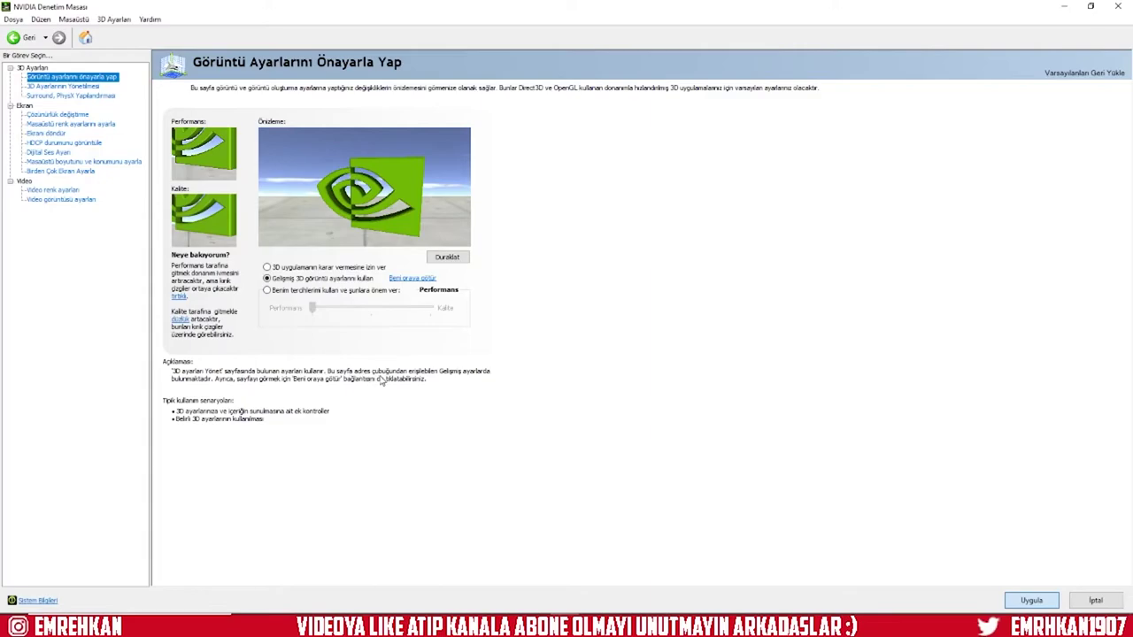
{"action": "left_click", "coordinate": [400, 280]}
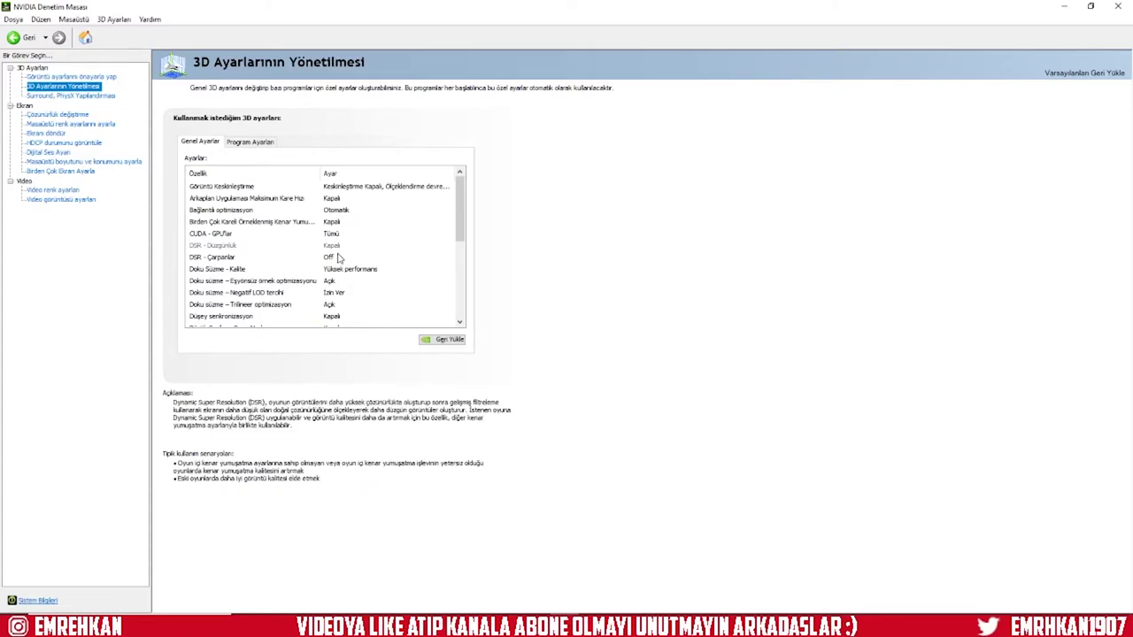
- Look through the global 3D settings and set "Doku Süzme - Kalite" to Yüksek performans
{"action": "left_click", "coordinate": [460, 269]}
{"action": "left_click_drag", "start_coordinate": [460, 268], "coordinate": [461, 298]}
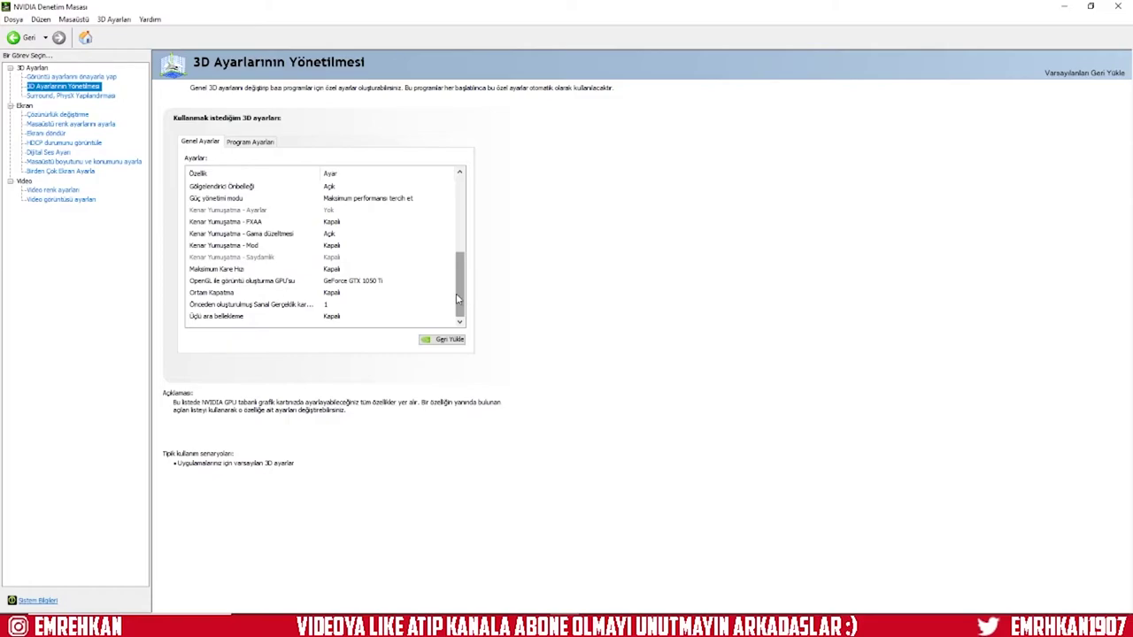
{"action": "left_click_drag", "start_coordinate": [457, 299], "coordinate": [467, 218]}
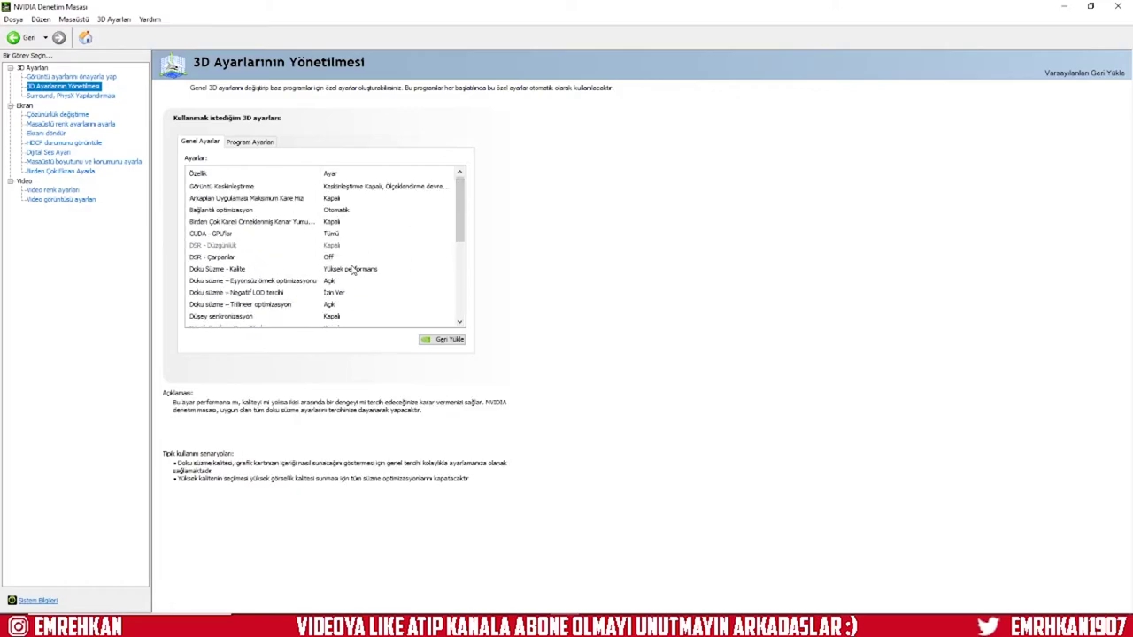
{"action": "left_click", "coordinate": [353, 271]}
{"action": "left_click", "coordinate": [353, 271]}
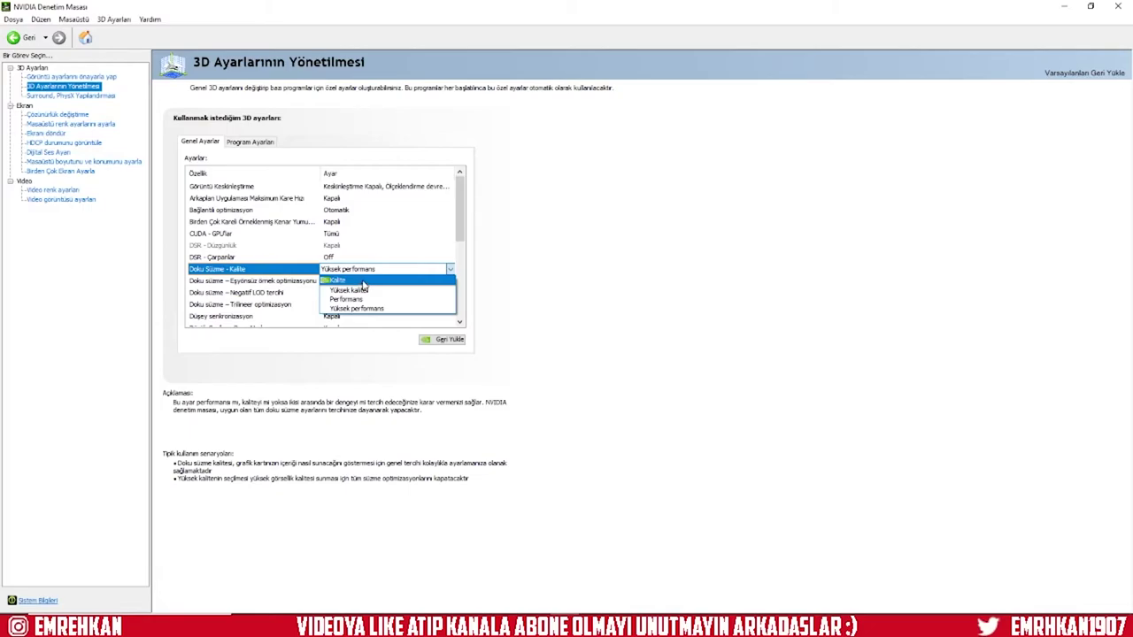
{"action": "left_click", "coordinate": [359, 308]}
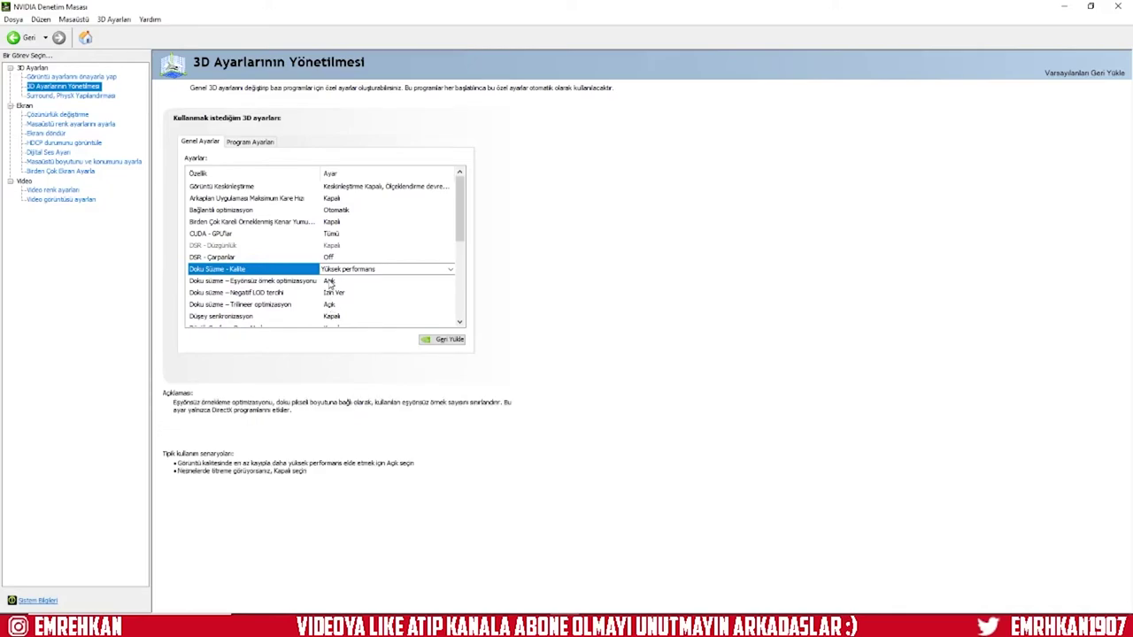
- Set the anisotropic sample optimization for texture filtering (Eşyönsüz örnek optimizasyonu) to Kapalı
{"action": "left_click", "coordinate": [330, 281]}
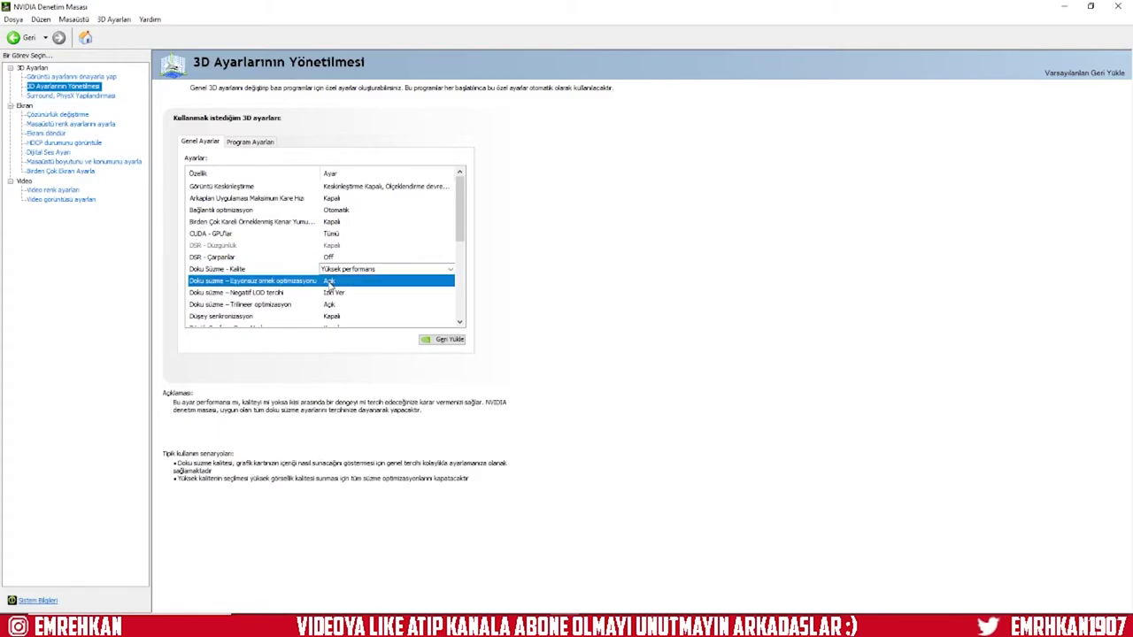
{"action": "left_click", "coordinate": [330, 281]}
{"action": "left_click", "coordinate": [329, 281]}
{"action": "left_click", "coordinate": [354, 299]}
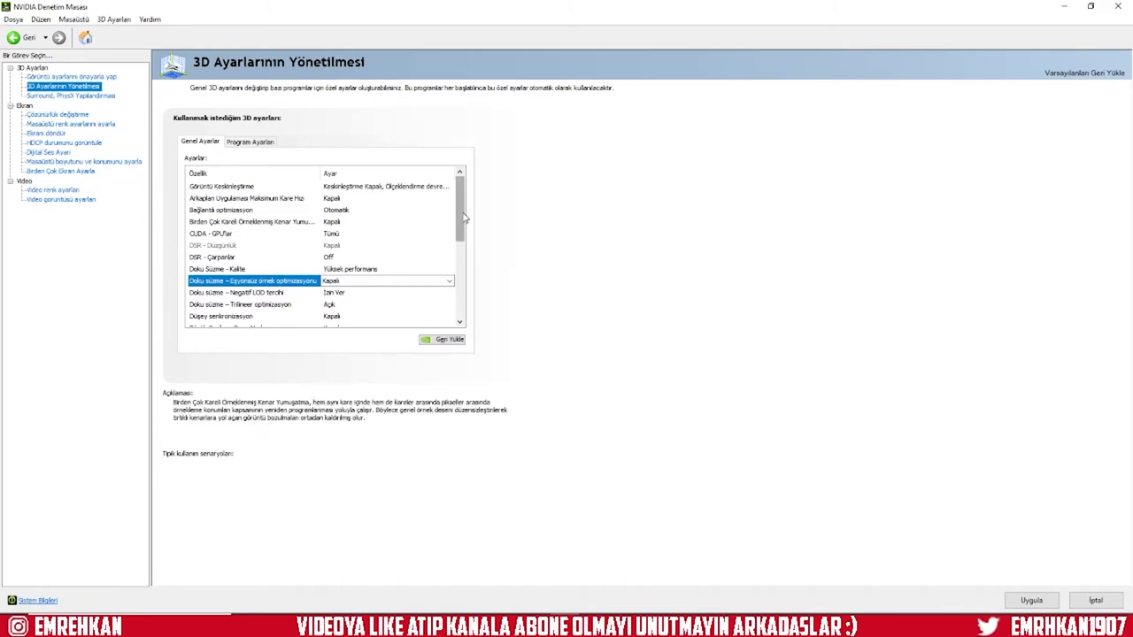
- Set the power management mode (Güç yönetimi modu) to "Maksimum performansı tercih et"
{"action": "scroll", "coordinate": [356, 260], "scroll_direction": "down", "scroll_amount": 3}
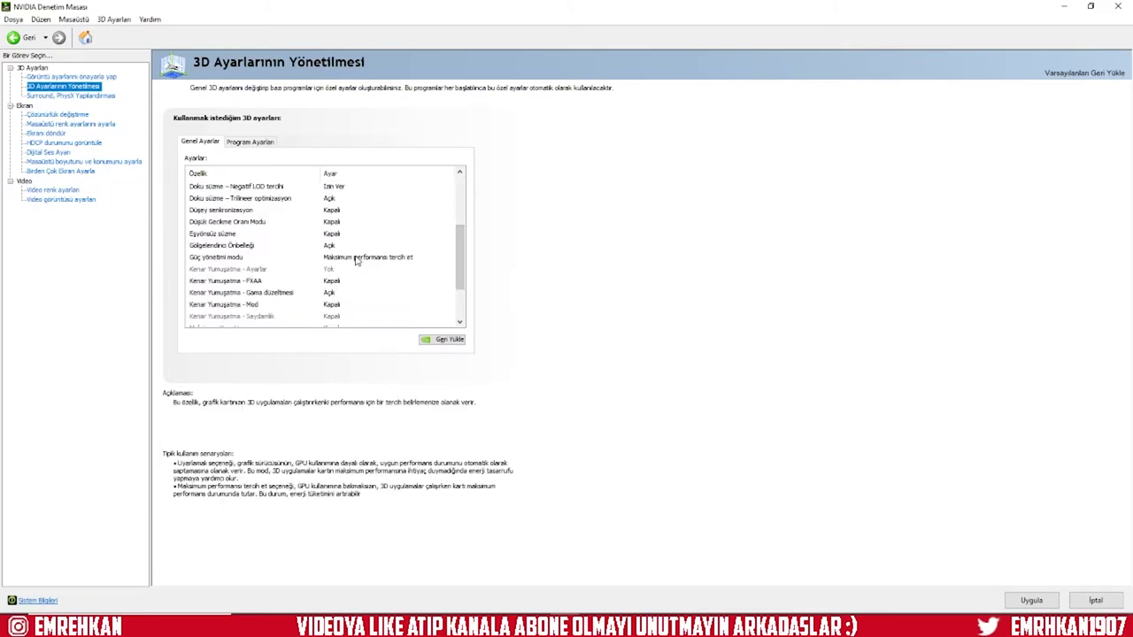
{"action": "left_click", "coordinate": [356, 259]}
{"action": "left_click", "coordinate": [357, 258]}
{"action": "left_click", "coordinate": [357, 258]}
{"action": "left_click", "coordinate": [357, 258]}
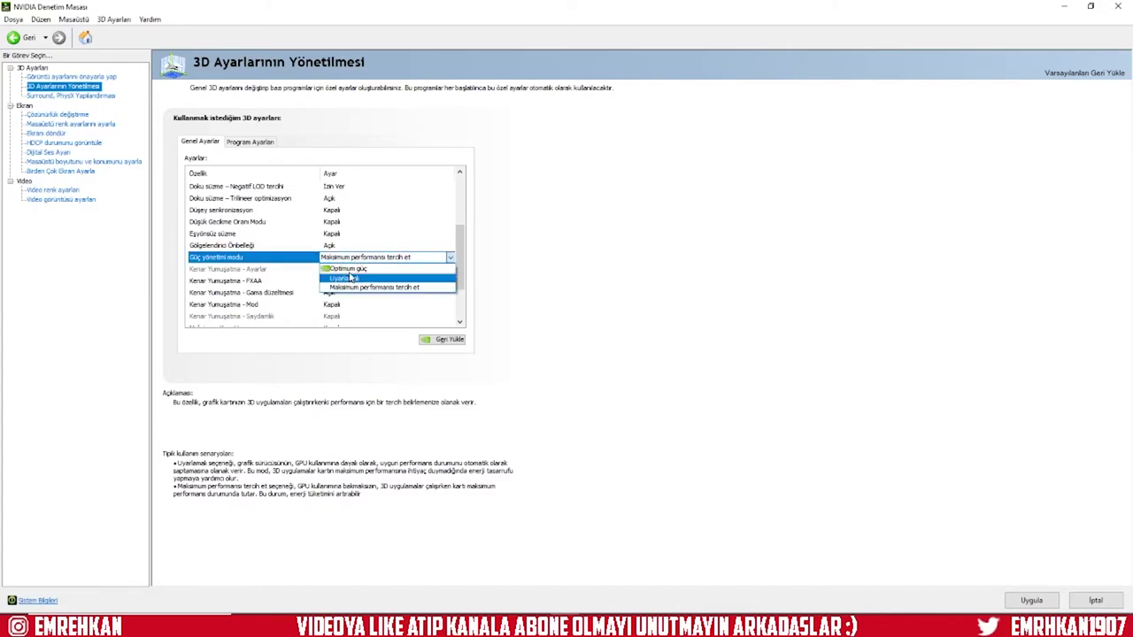
{"action": "key", "text": "Up"}
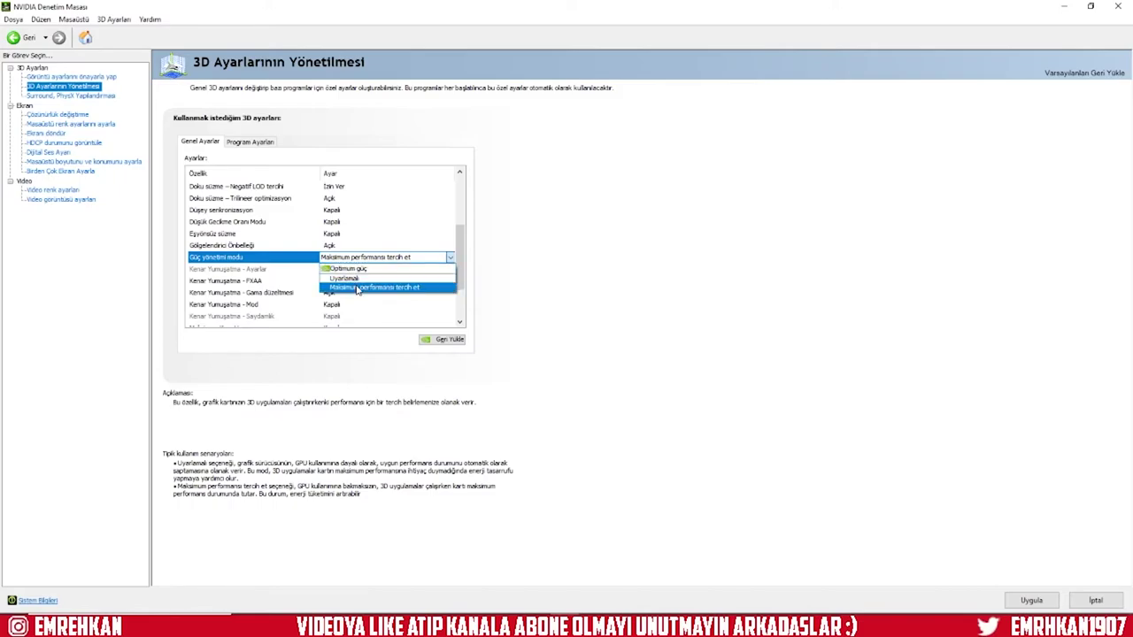
{"action": "left_click", "coordinate": [357, 288]}
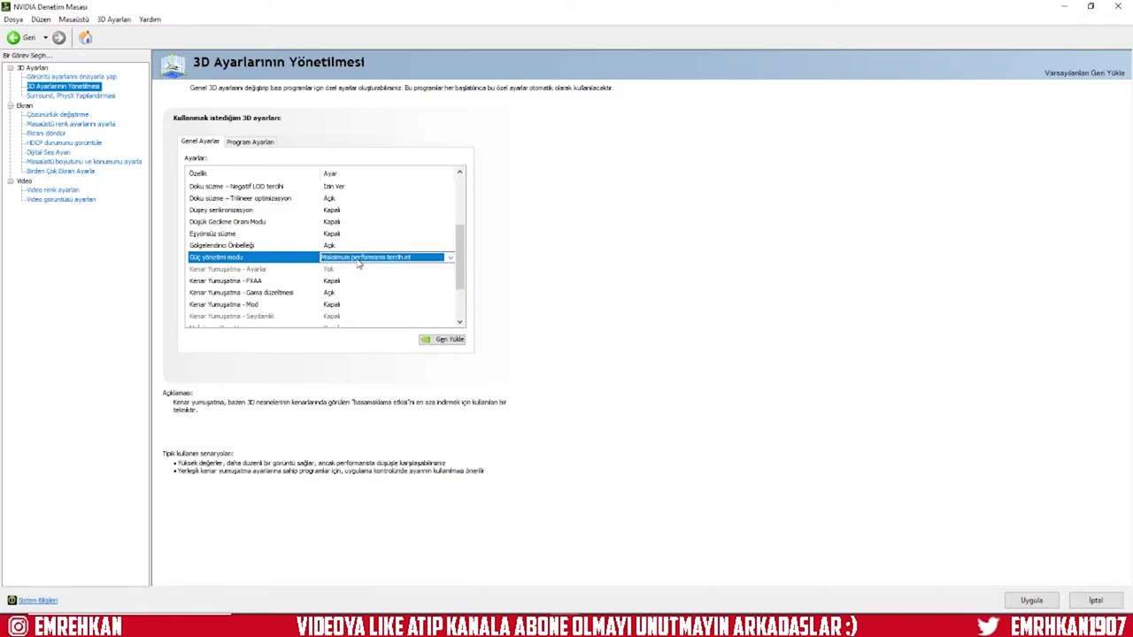
- Set the OpenGL rendering GPU to GeForce GTX 1050 Ti and apply the global 3D settings
{"action": "left_click_drag", "start_coordinate": [459, 255], "coordinate": [459, 288]}
{"action": "left_click", "coordinate": [369, 285]}
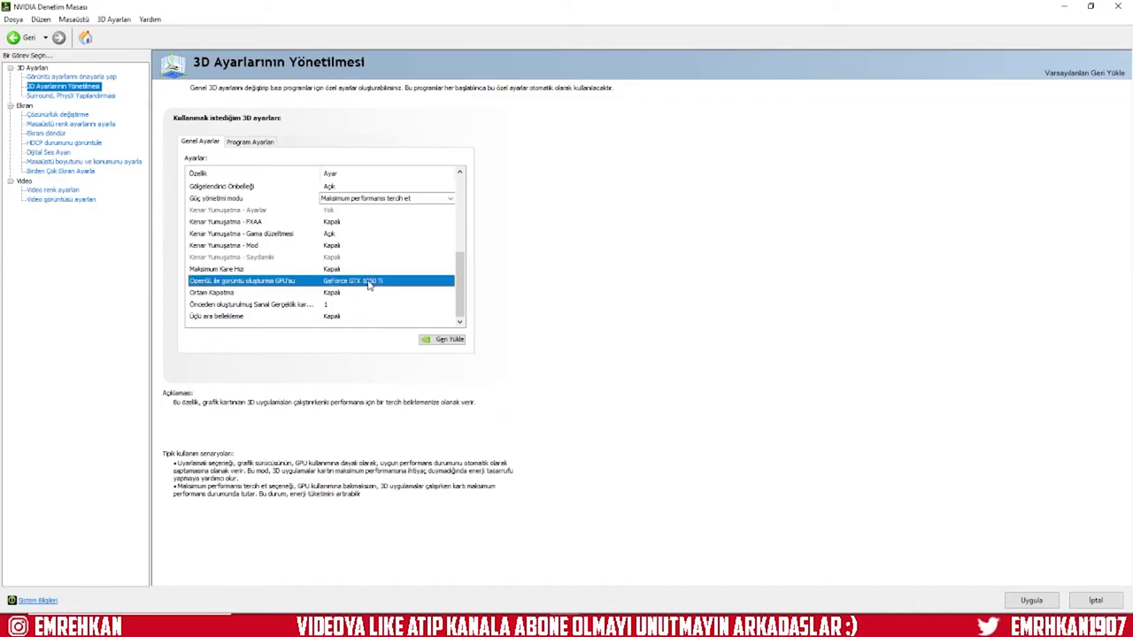
{"action": "left_click", "coordinate": [369, 283]}
{"action": "left_click", "coordinate": [369, 283]}
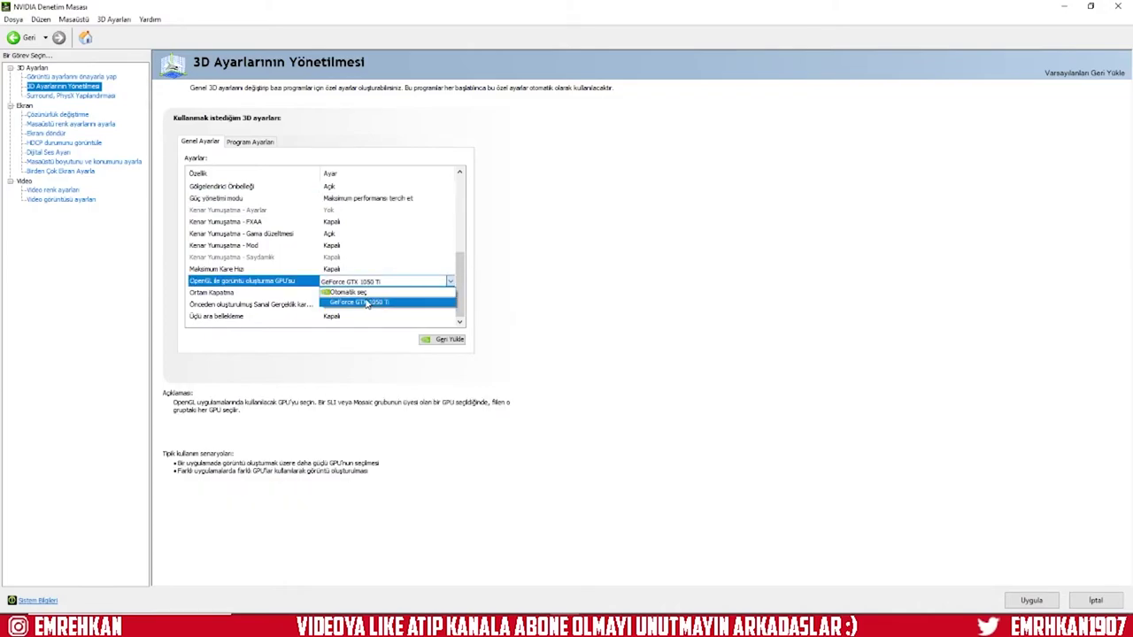
{"action": "left_click", "coordinate": [370, 305]}
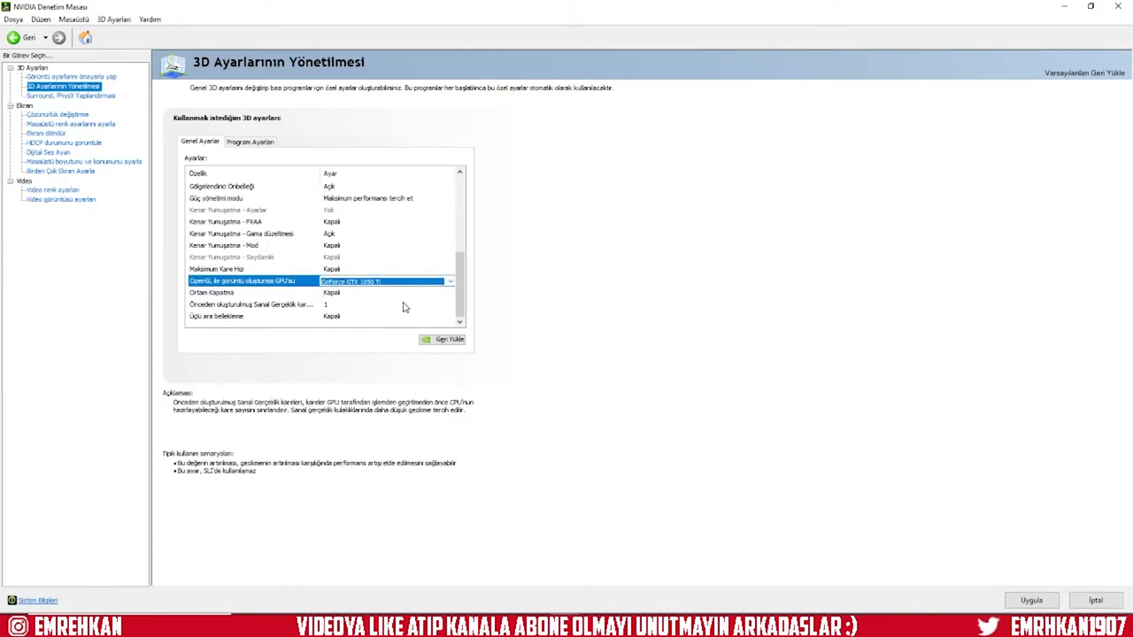
{"action": "left_click", "coordinate": [1032, 602]}
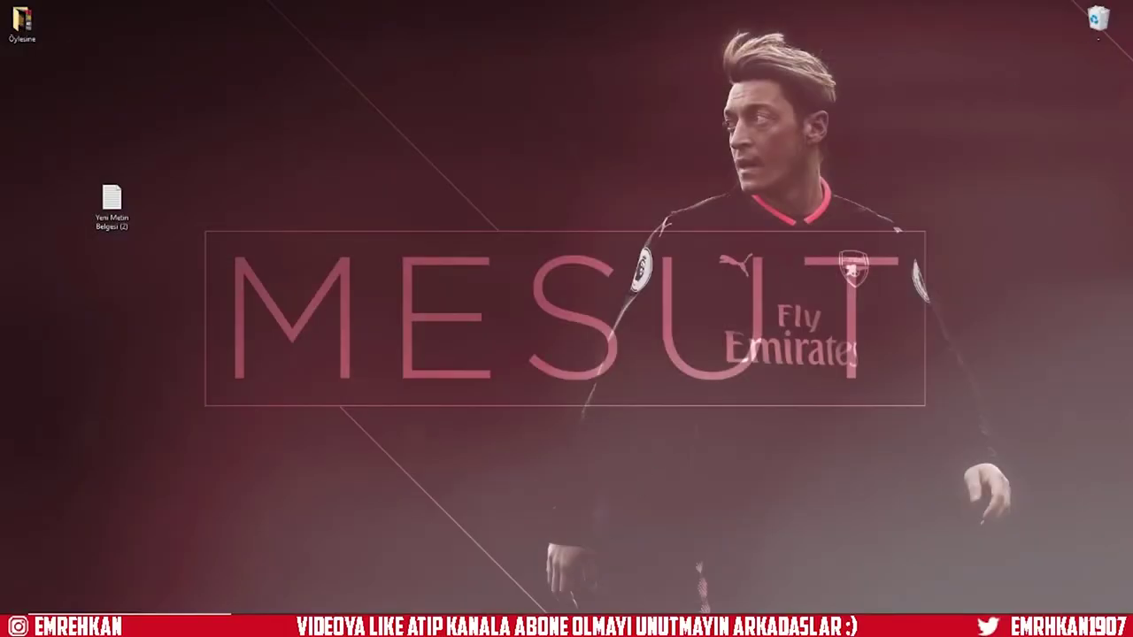
- Switch to Valheim and set vegetation quality, particle lights, draw distance and shadow quality to Düşük in its graphics settings
{"action": "mouse_move", "coordinate": [536, 626]}
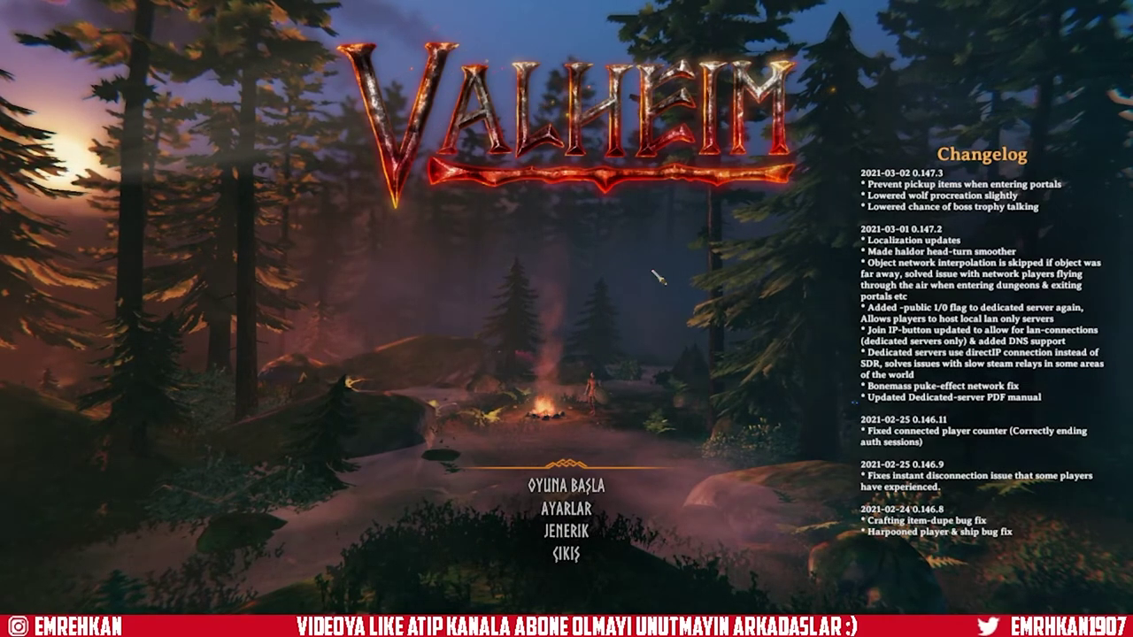
{"action": "left_click", "coordinate": [566, 508]}
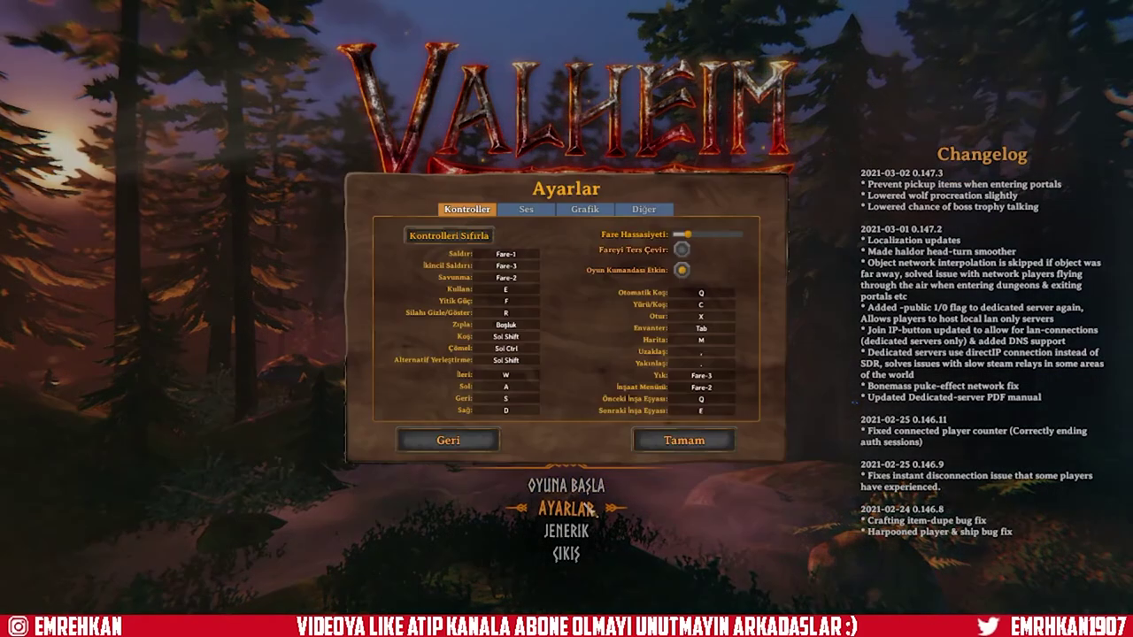
{"action": "left_click", "coordinate": [586, 213]}
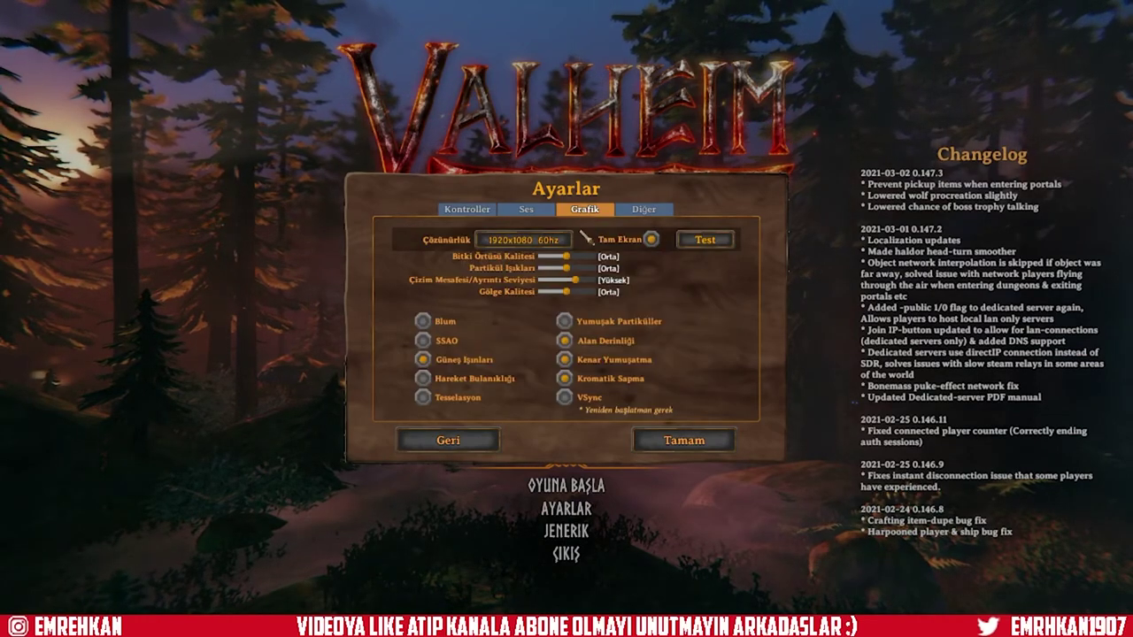
{"action": "left_click_drag", "start_coordinate": [566, 267], "coordinate": [538, 292]}
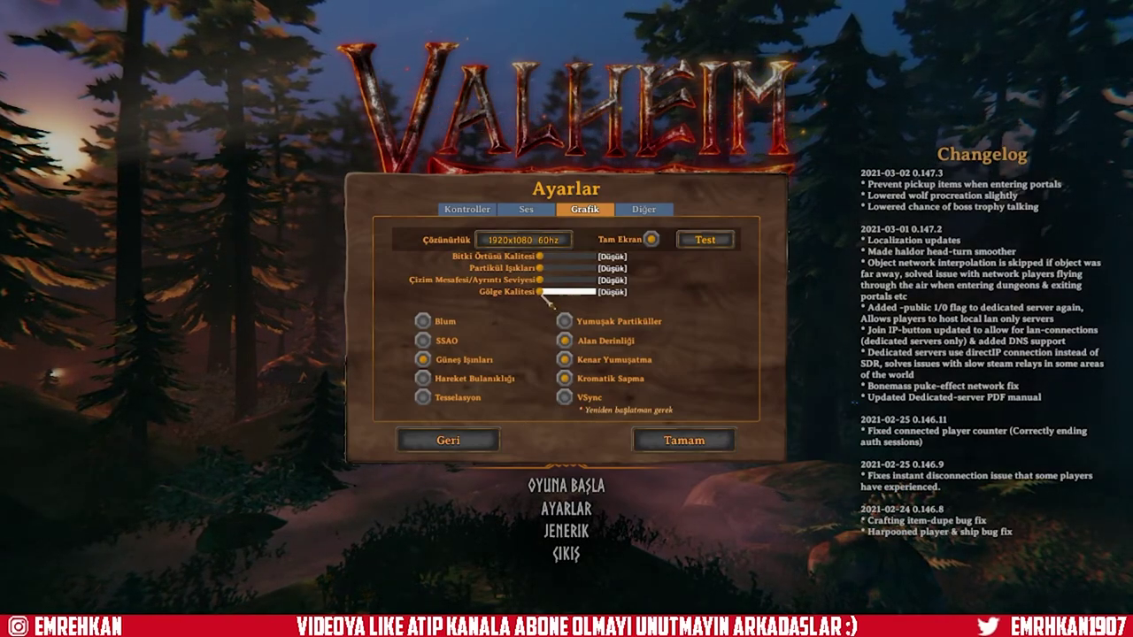
- Look over the Diğer, Ses and Kontroller settings in Valheim and save the game settings
{"action": "left_click", "coordinate": [636, 211]}
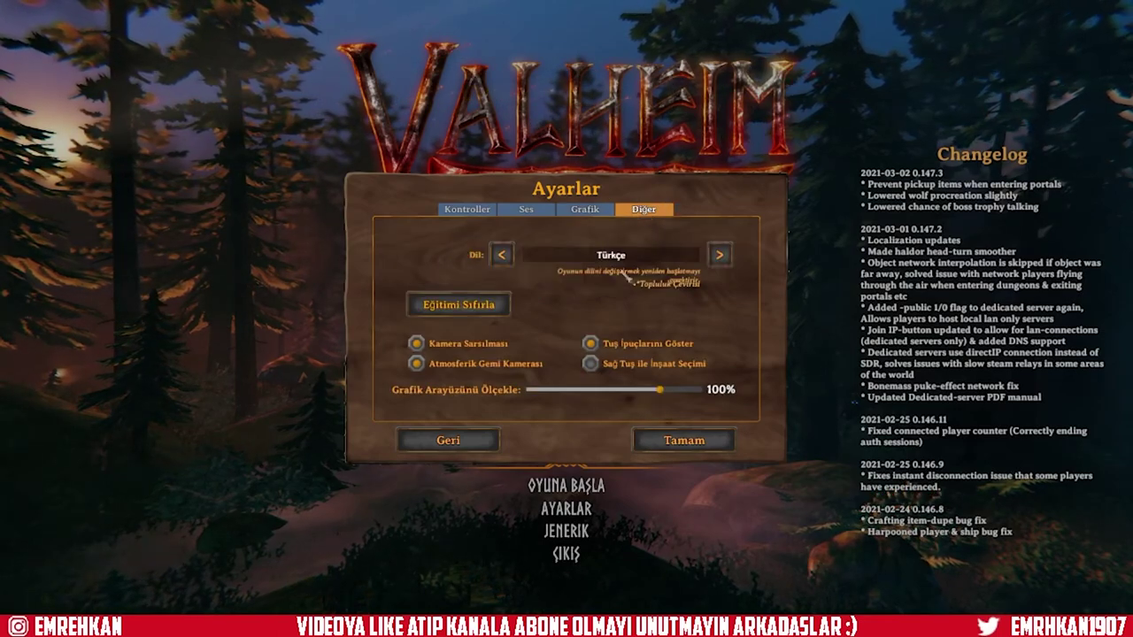
{"action": "left_click", "coordinate": [525, 210]}
{"action": "left_click", "coordinate": [483, 212]}
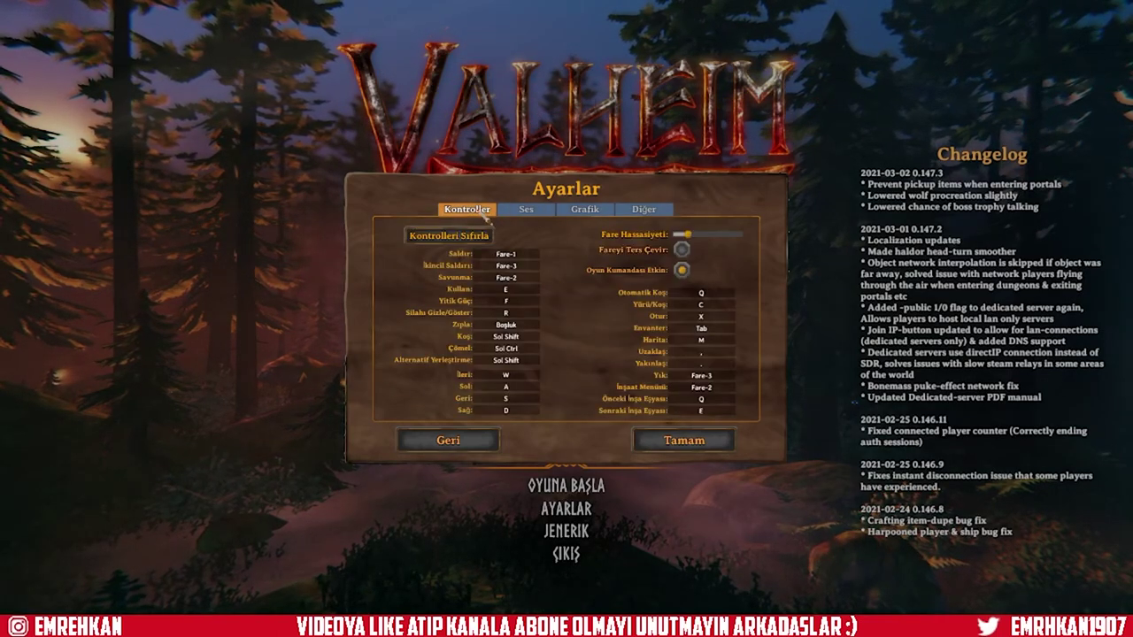
{"action": "left_click", "coordinate": [666, 443]}
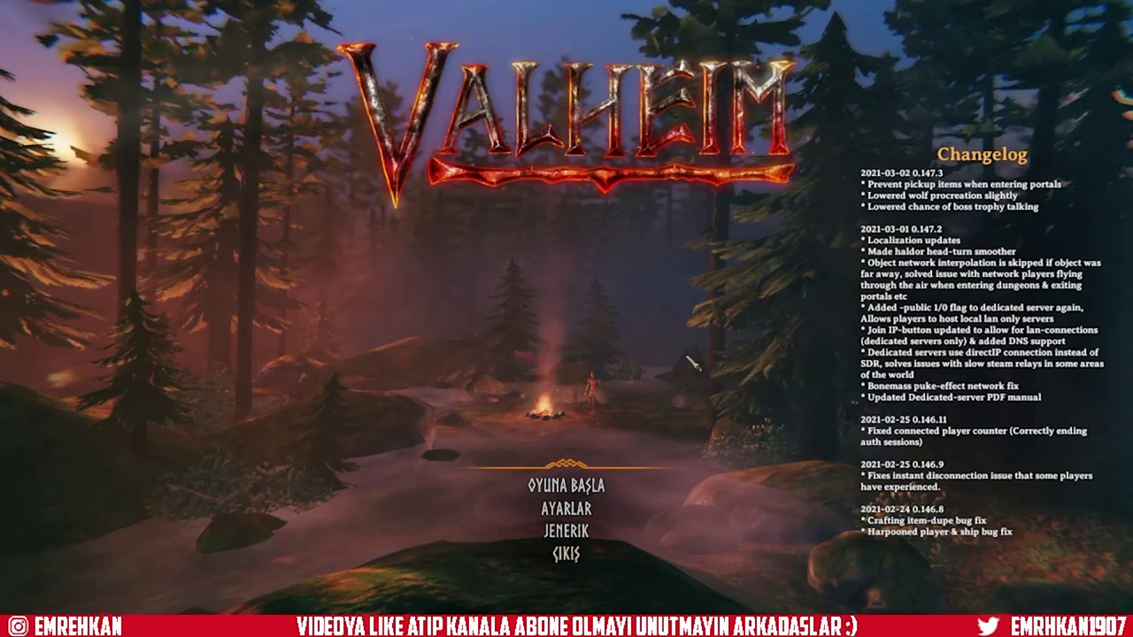